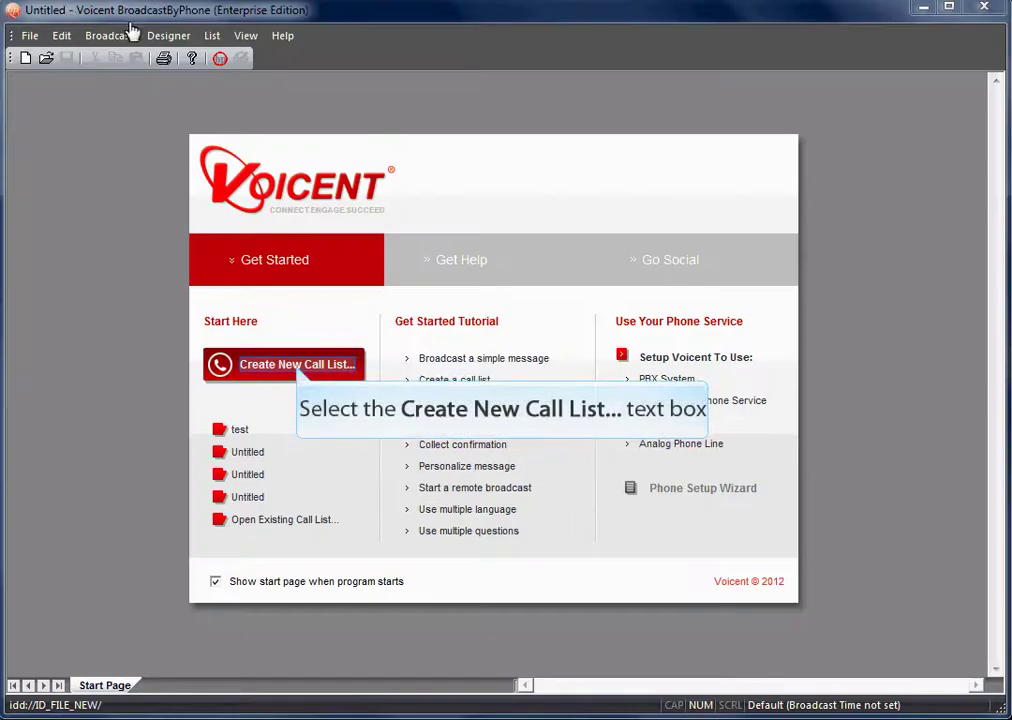
Step: Create a new call list and enter the phone number in row 1's Phone cell
click(300, 372)
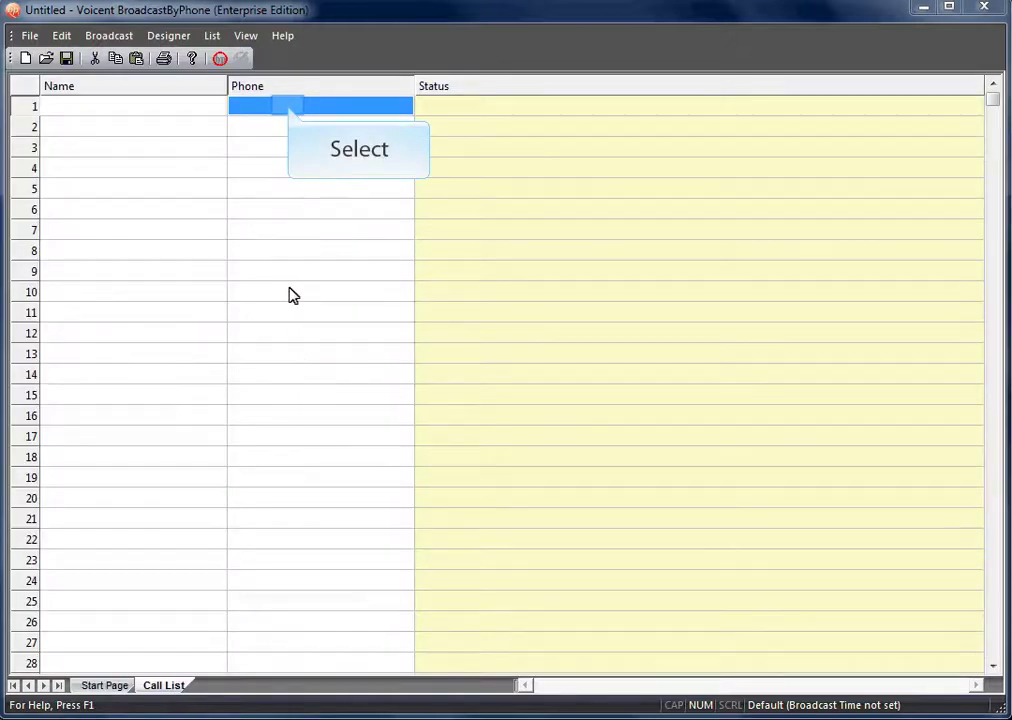
click(289, 112)
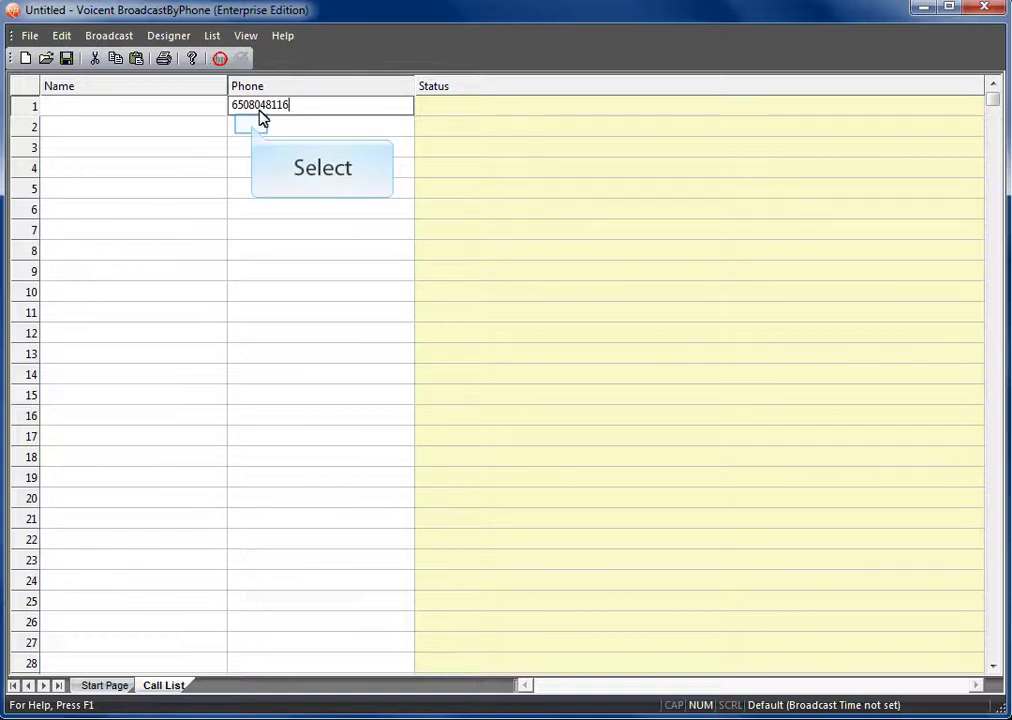
Step: Commit the phone entry and save the call list as Test.voc
click(252, 128)
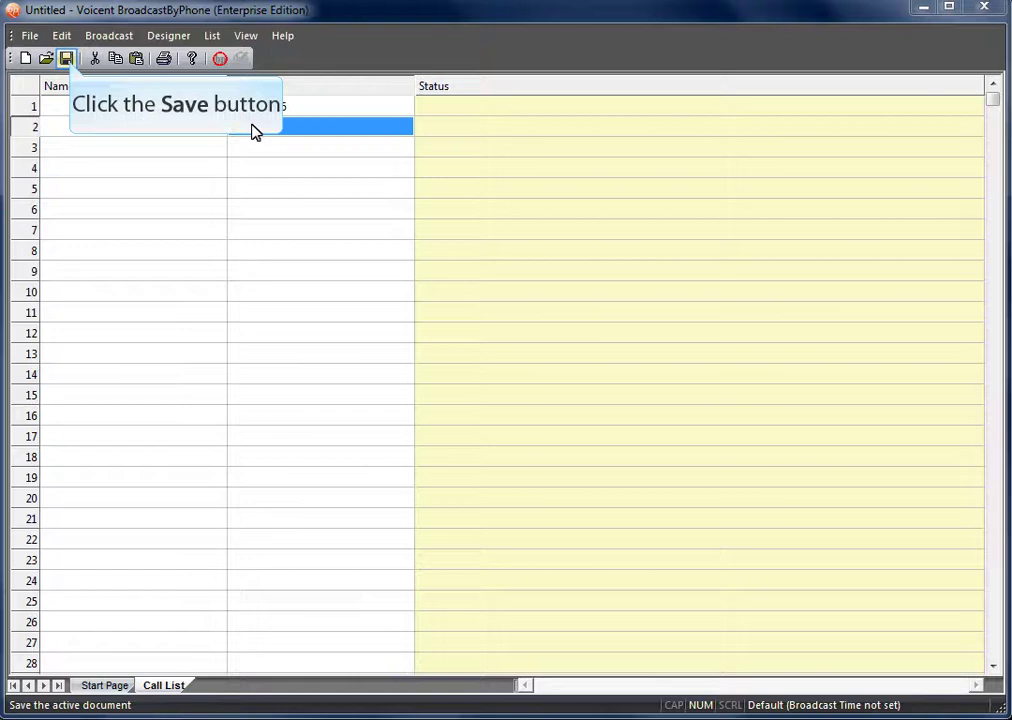
click(67, 59)
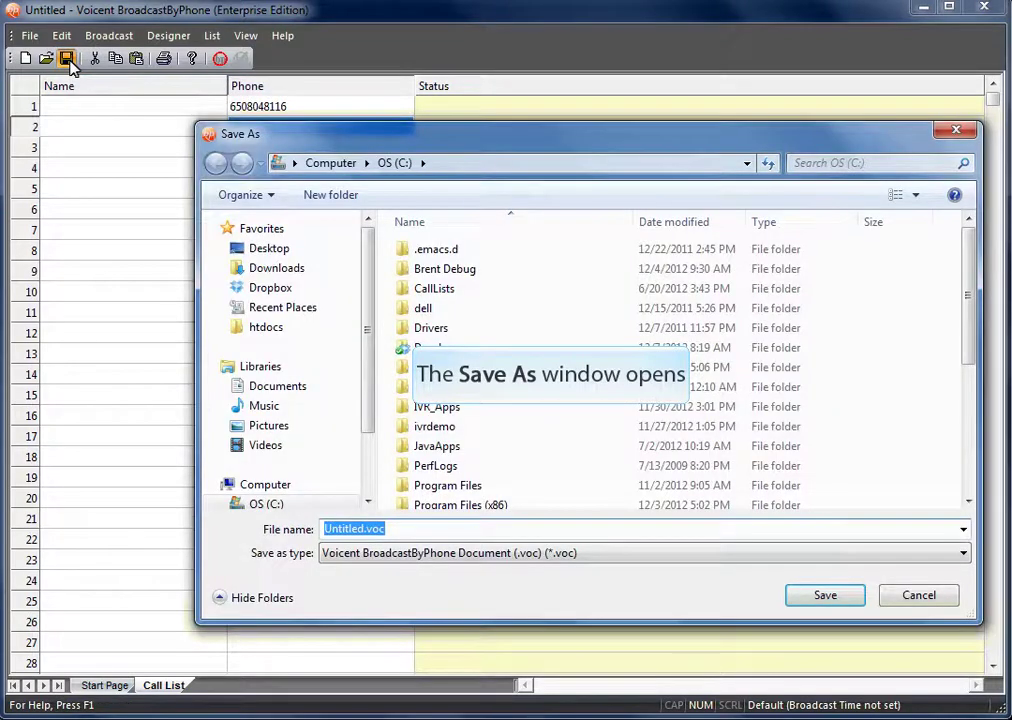
text(Test)
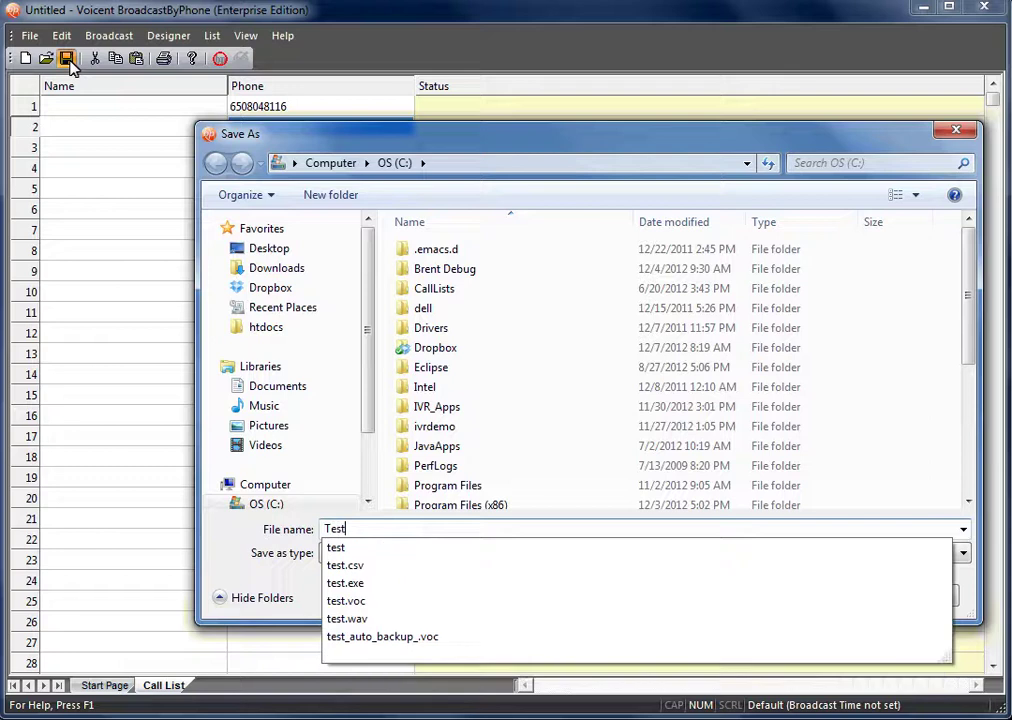
text(.voc)
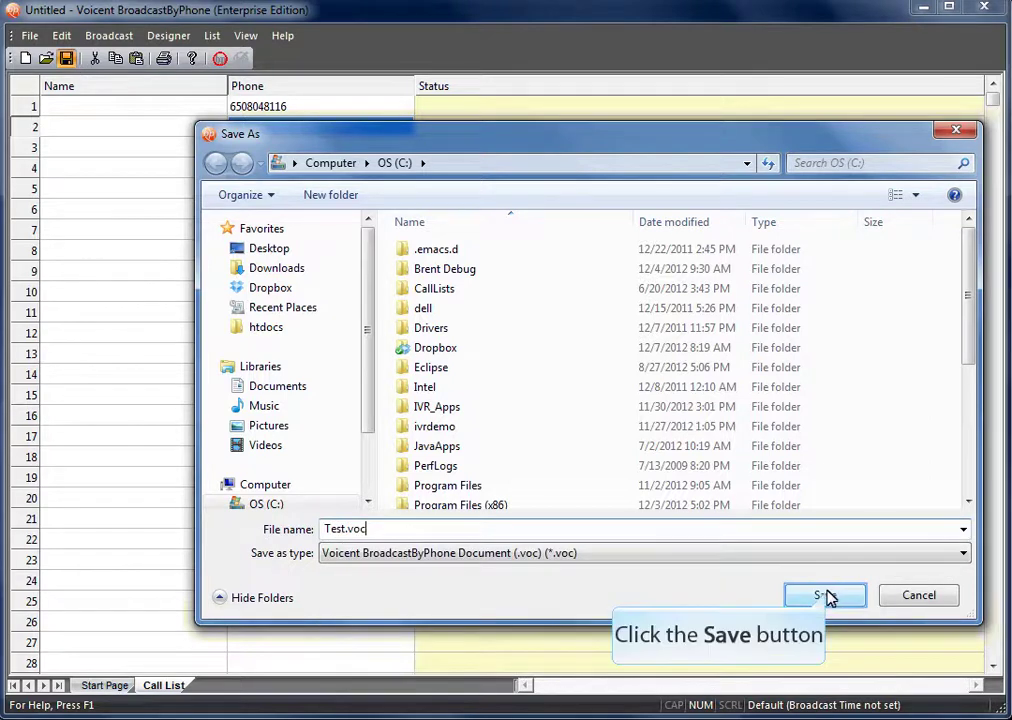
click(824, 595)
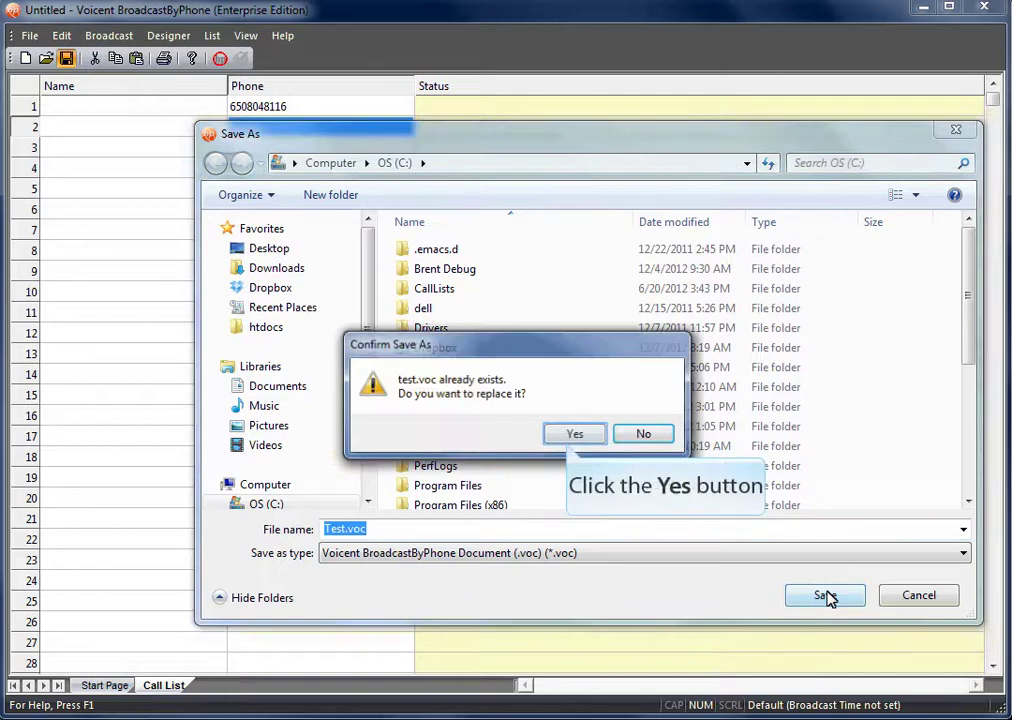
Step: Replace the existing test.voc, then create message 'Test' with separate answering-machine and human messages
click(568, 440)
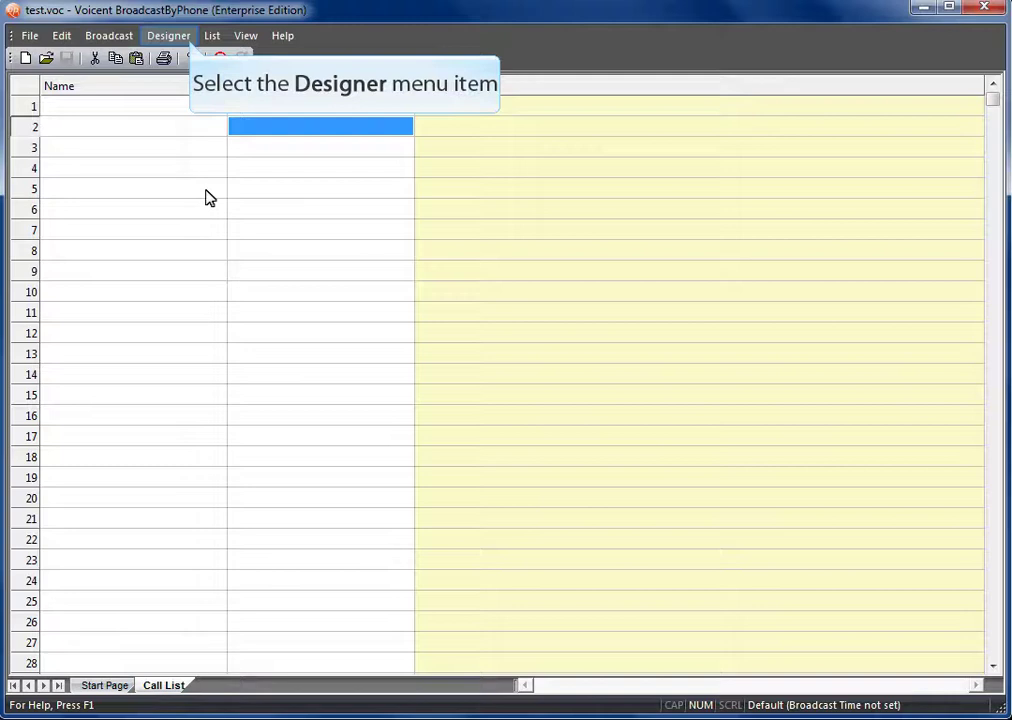
click(190, 45)
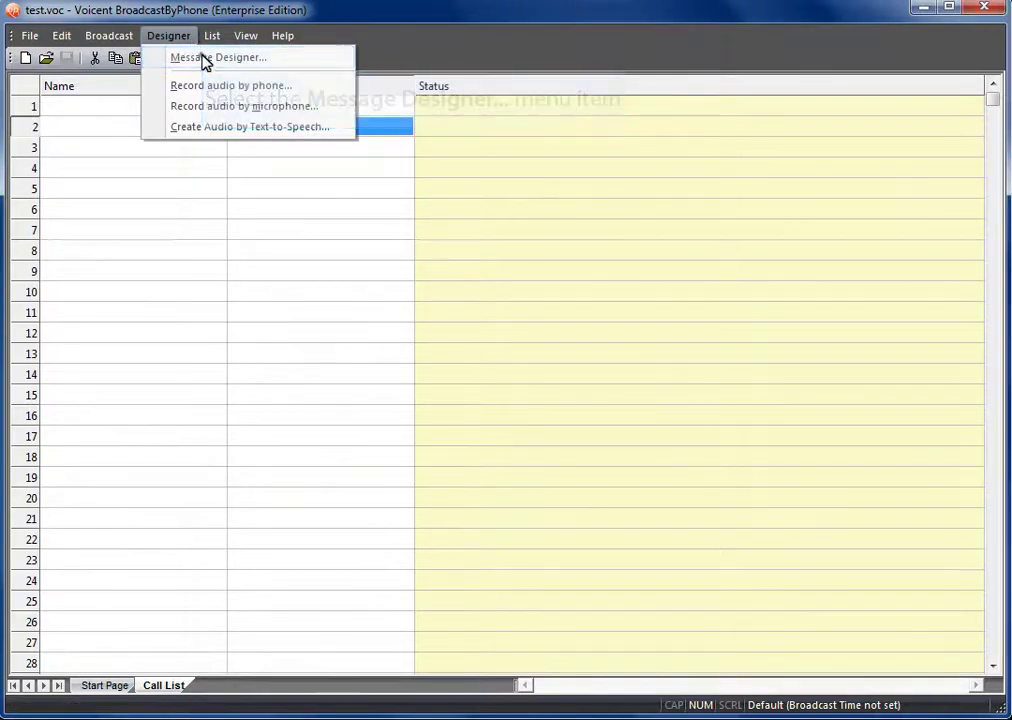
click(203, 60)
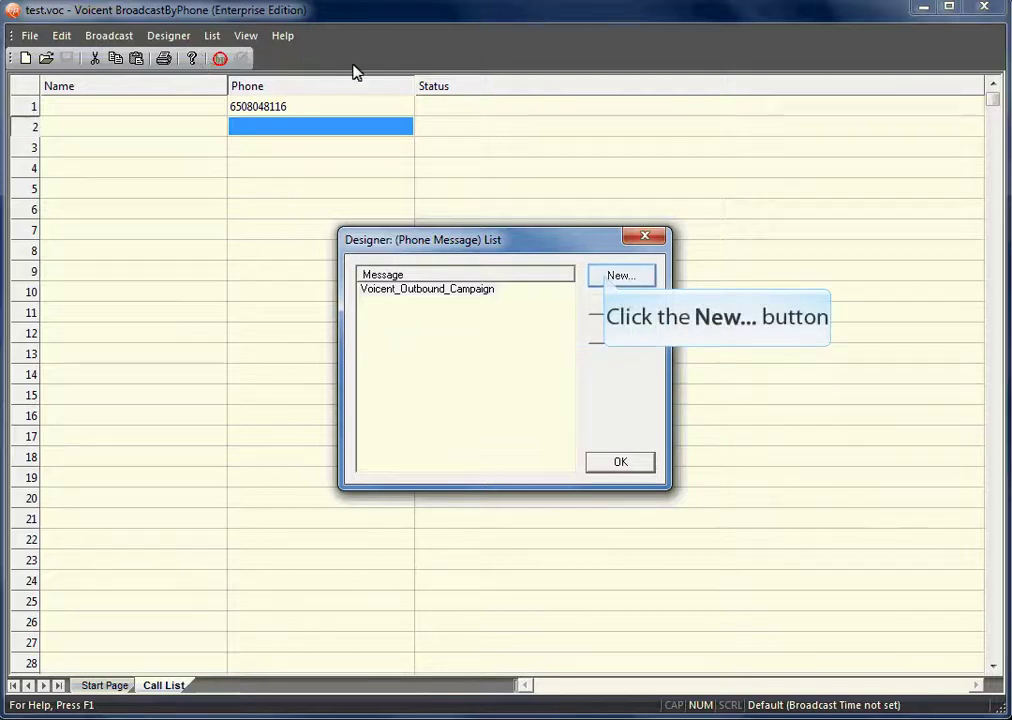
click(607, 274)
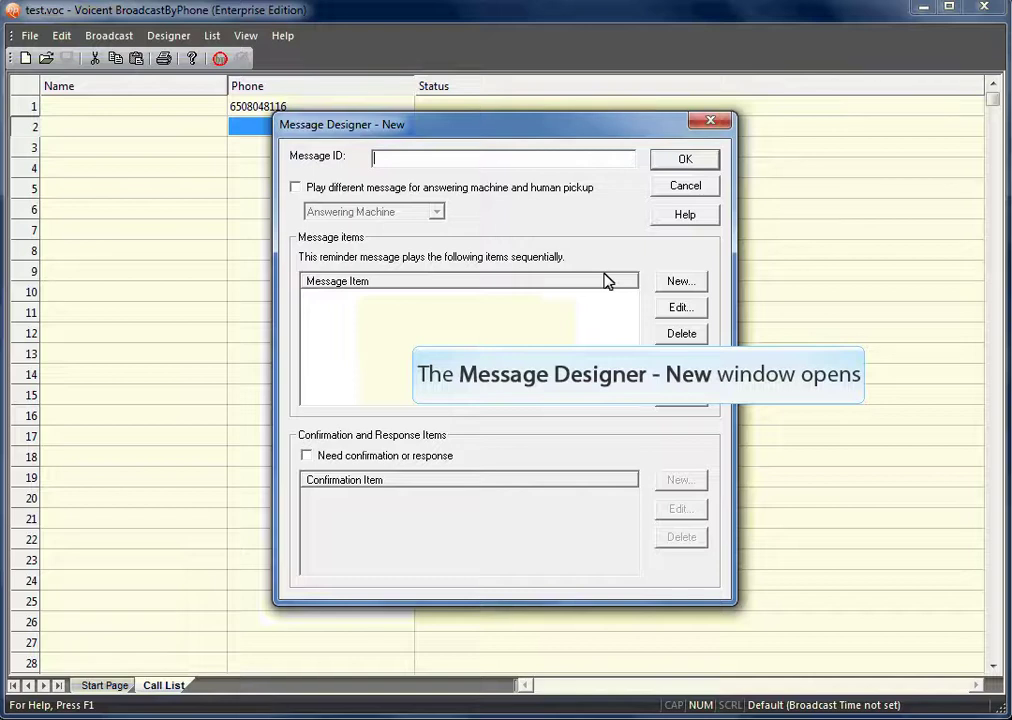
text(Test)
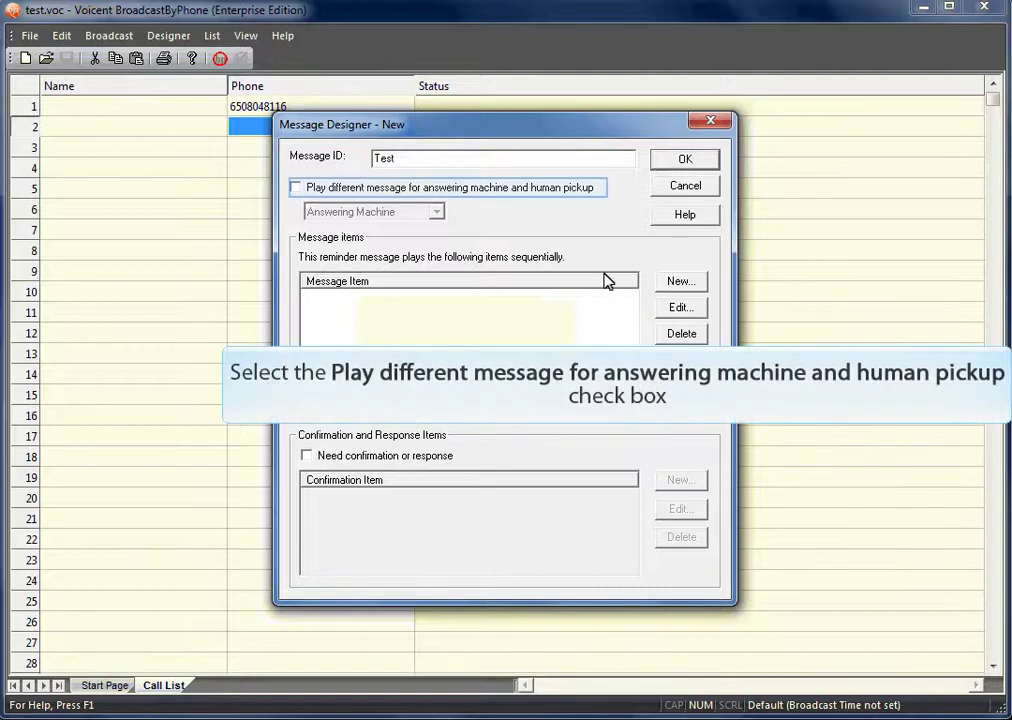
click(390, 193)
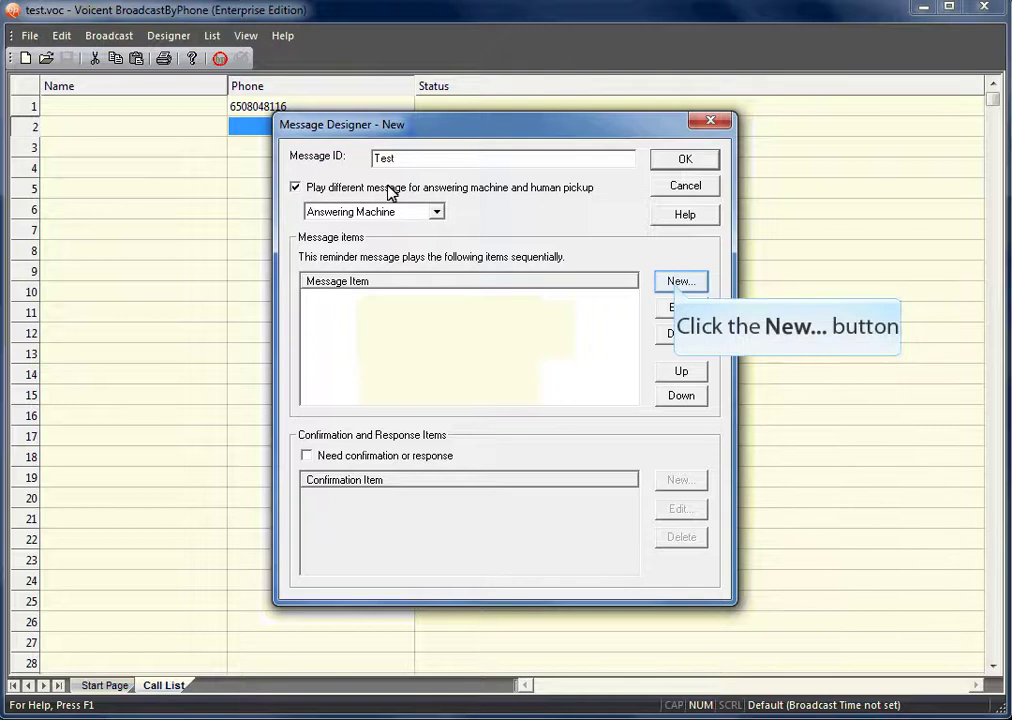
Step: Add the text-to-speech item 'This is a test message for answering machine.' to the answering-machine message
click(677, 286)
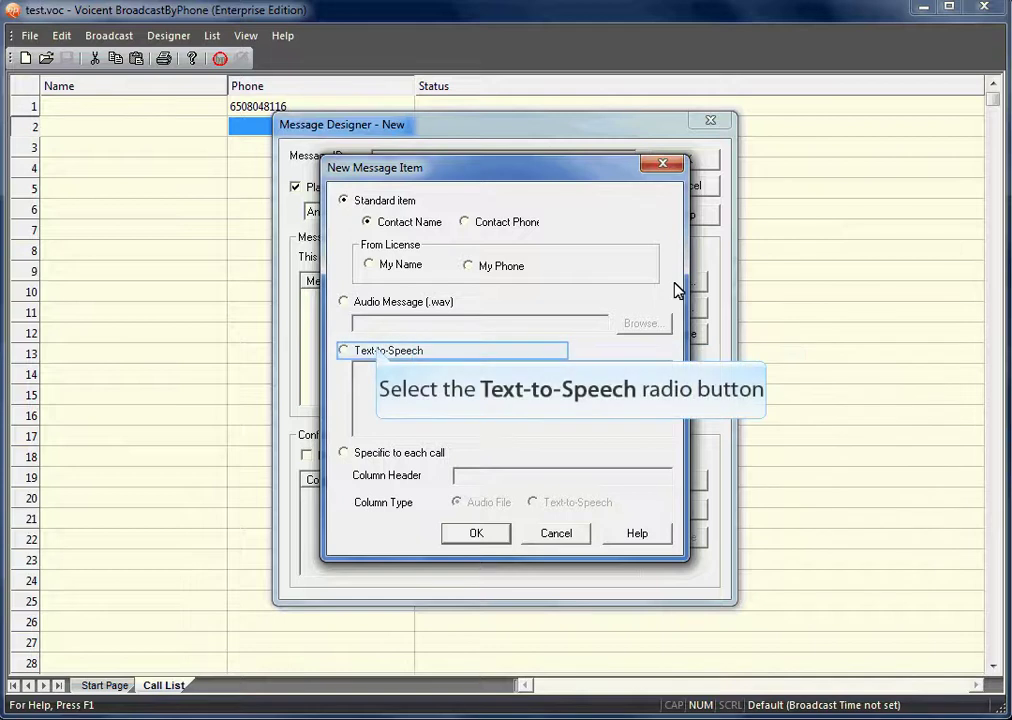
click(378, 349)
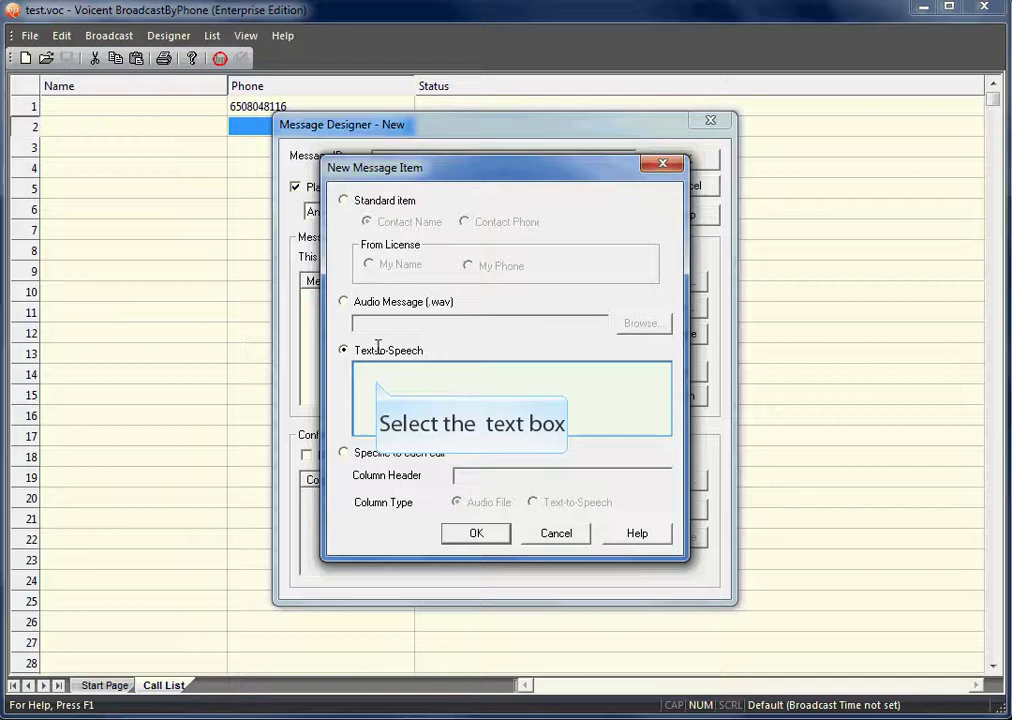
click(378, 380)
text(This i)
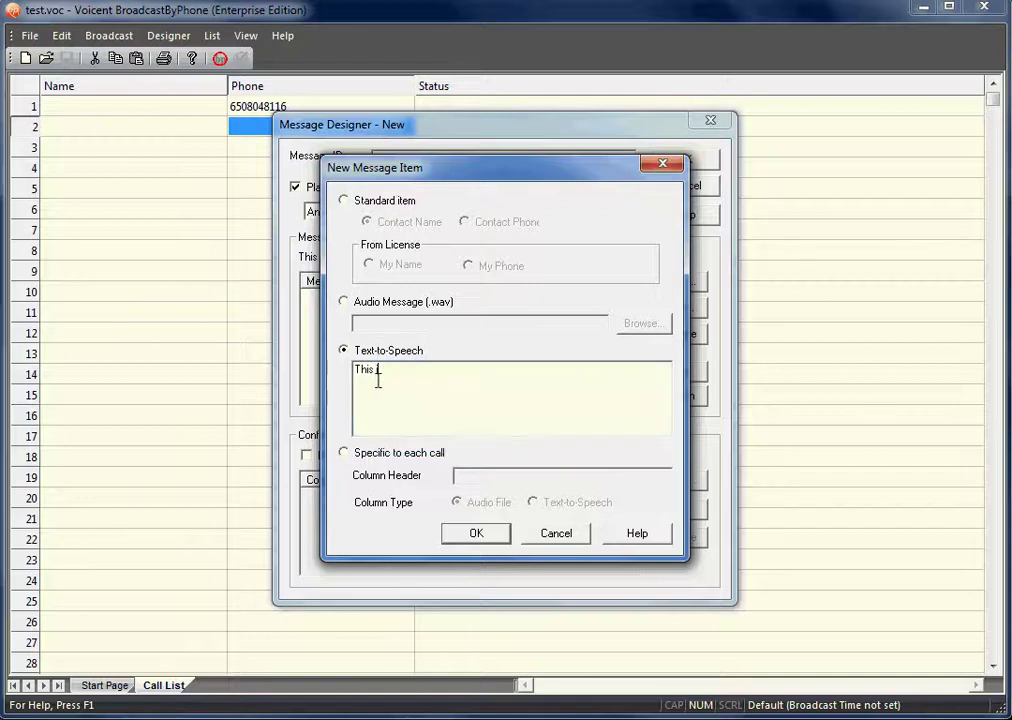
text(s a test message for answering machine.)
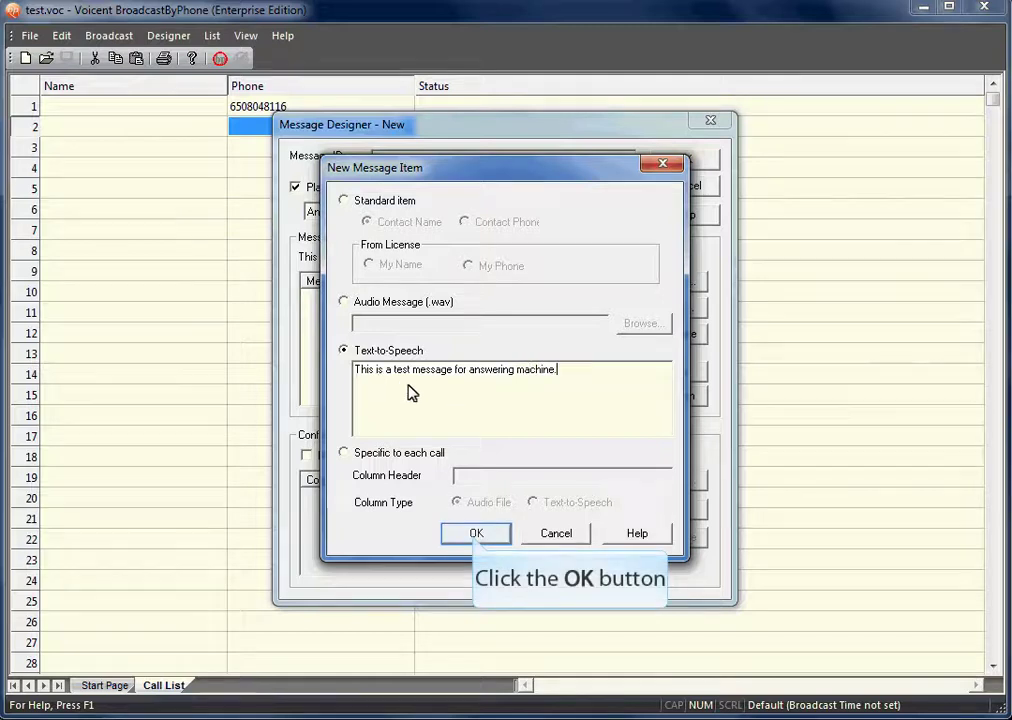
click(476, 533)
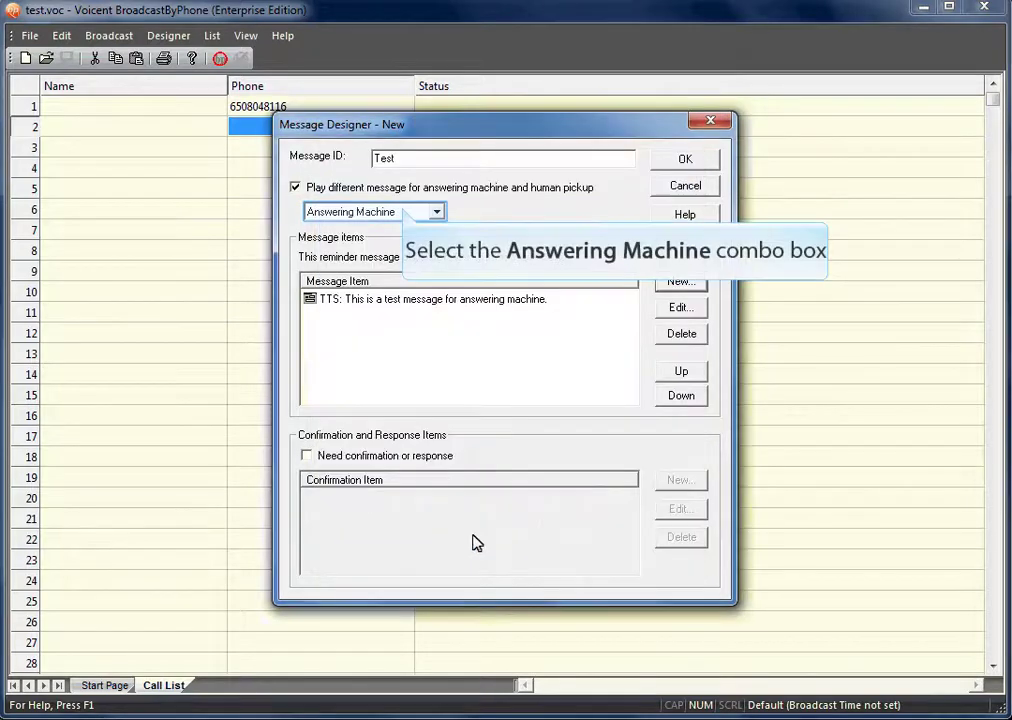
Step: Switch to the Human message and add the text-to-speech item 'Press 1 to opt out.'
click(404, 212)
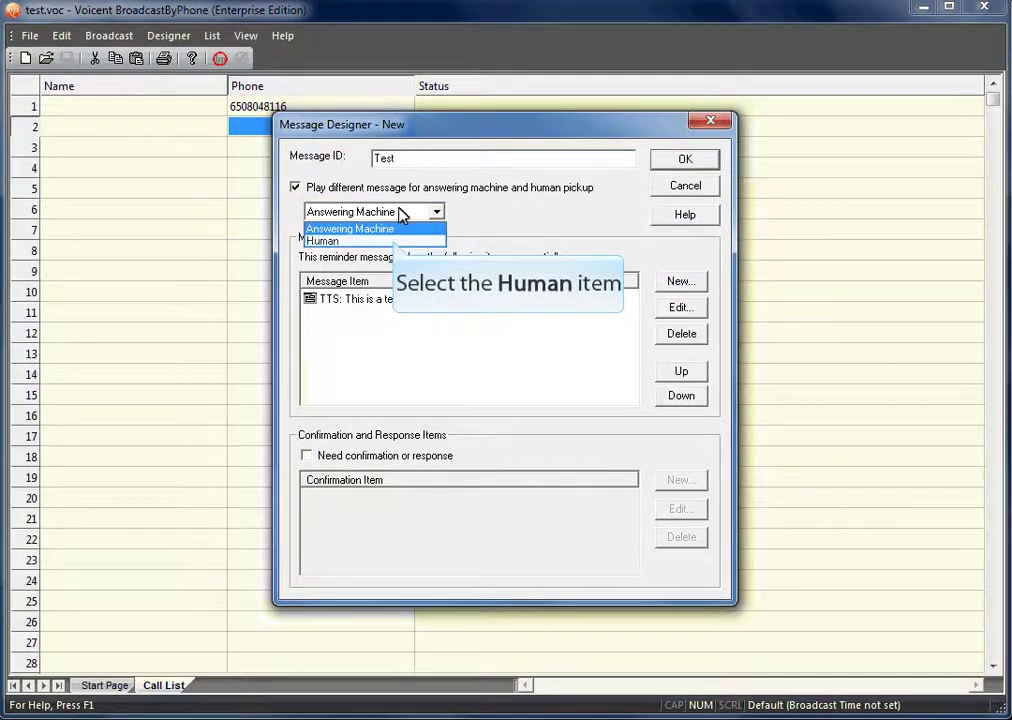
click(393, 240)
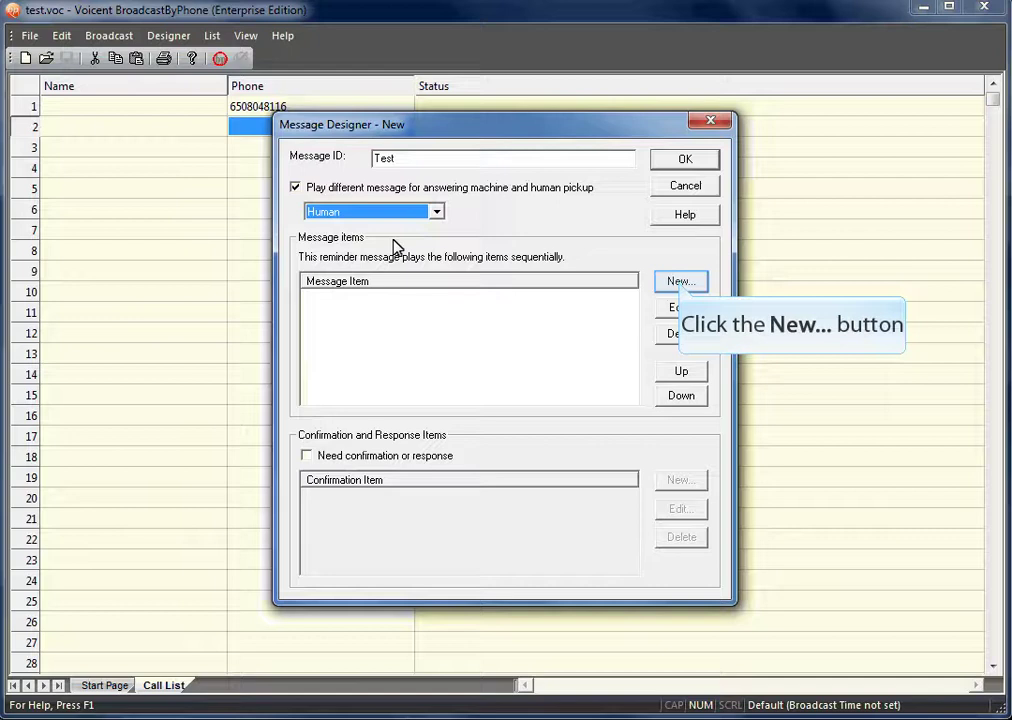
click(679, 286)
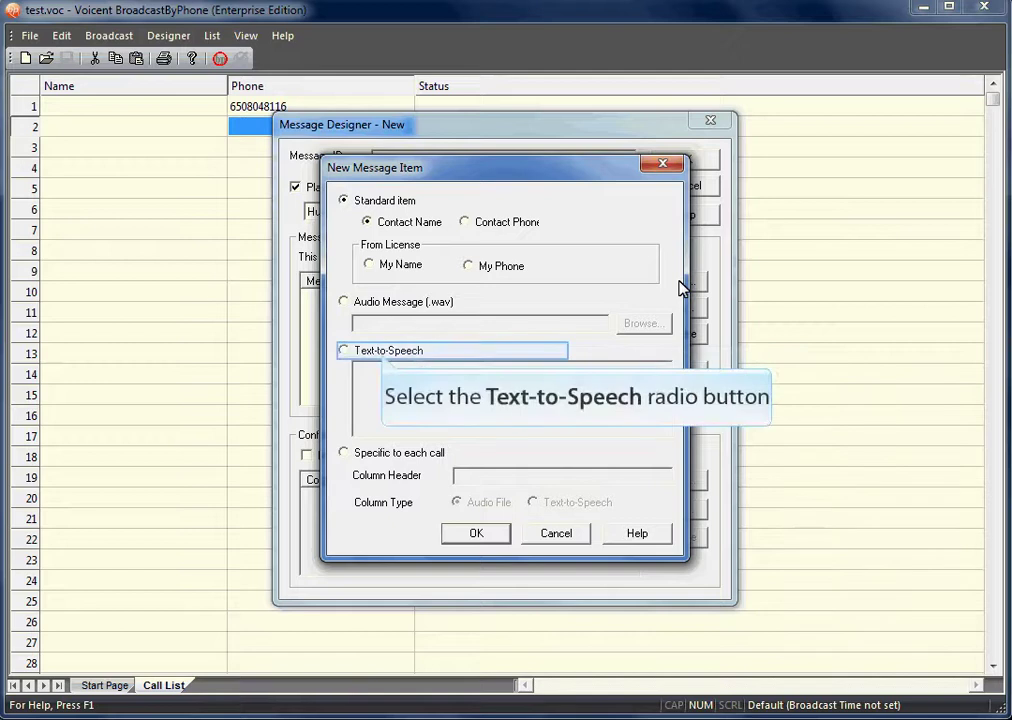
click(383, 352)
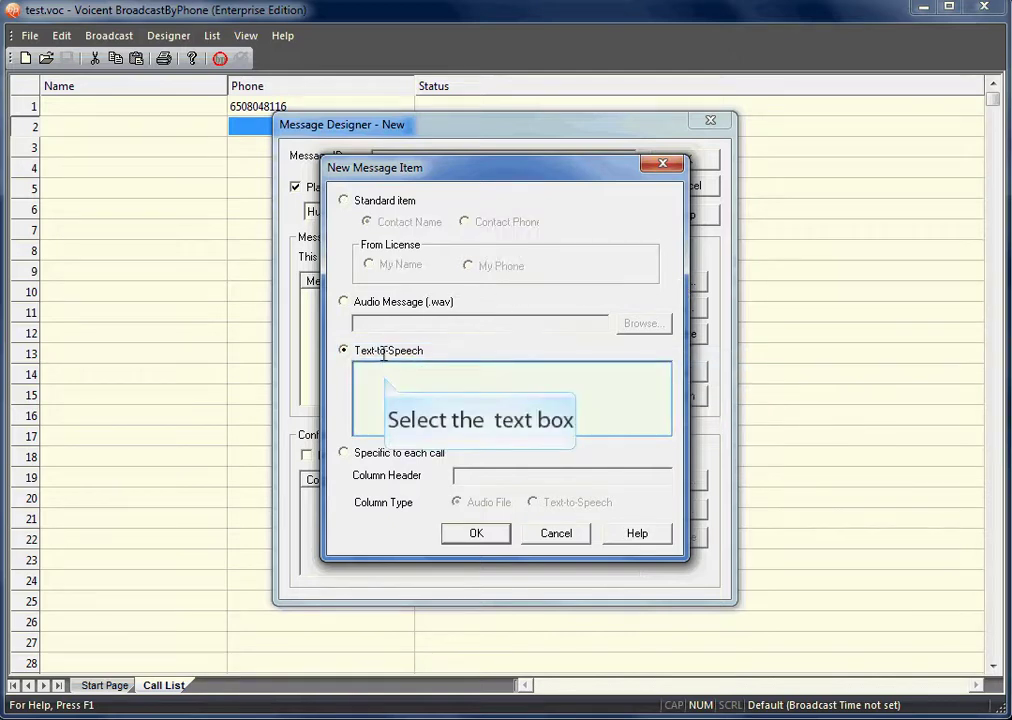
click(386, 375)
text(Press 1 to o)
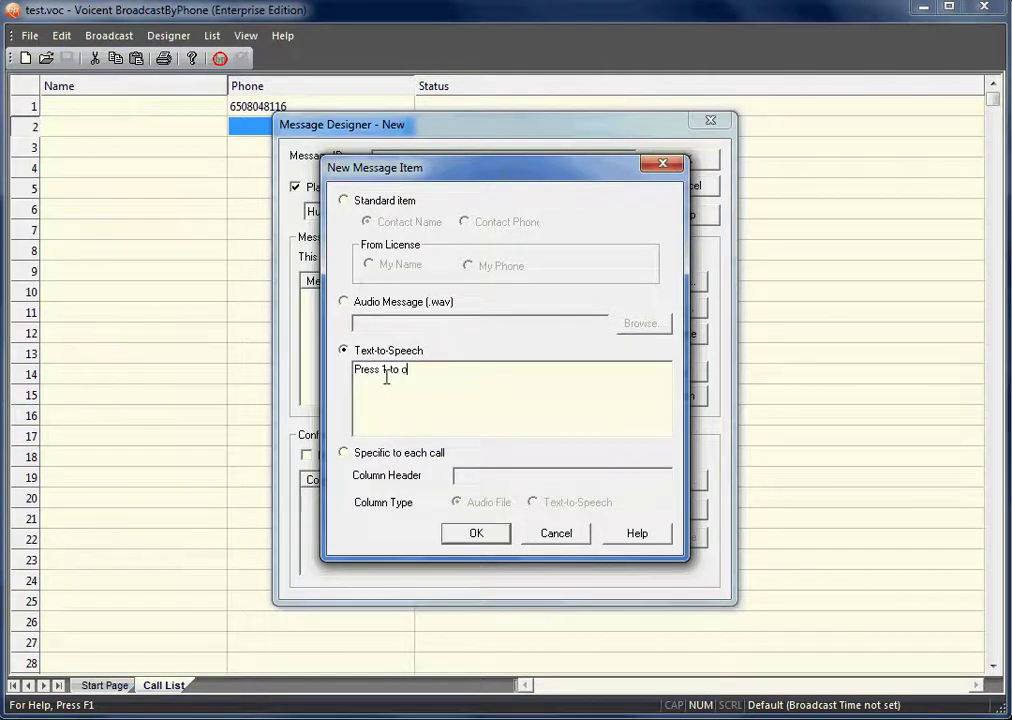
text(pt out.)
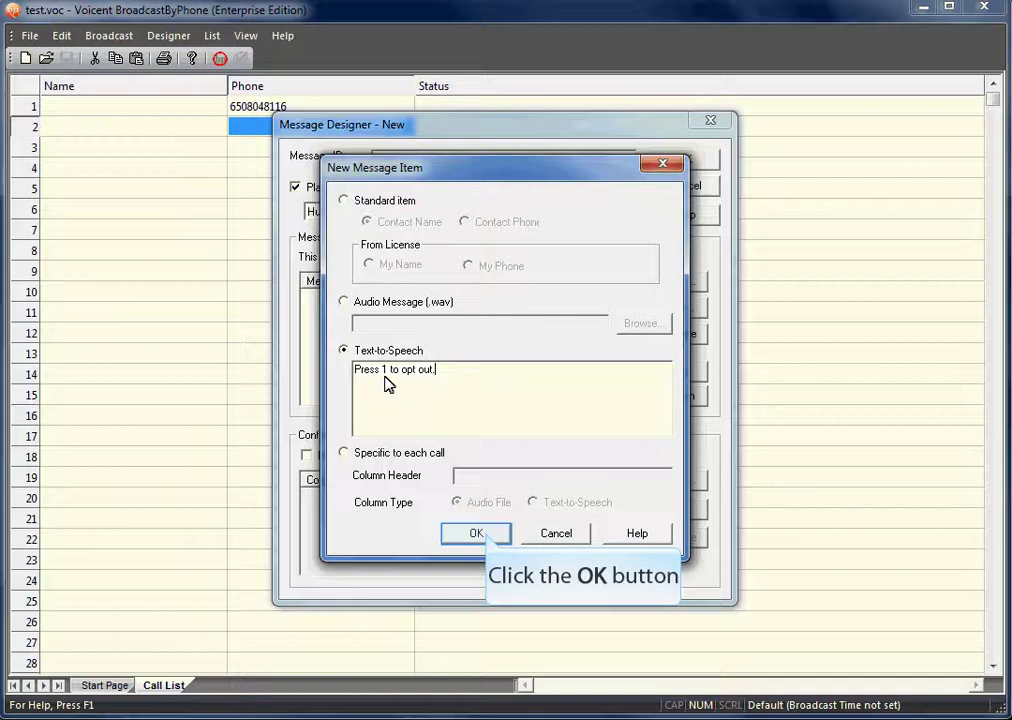
click(485, 535)
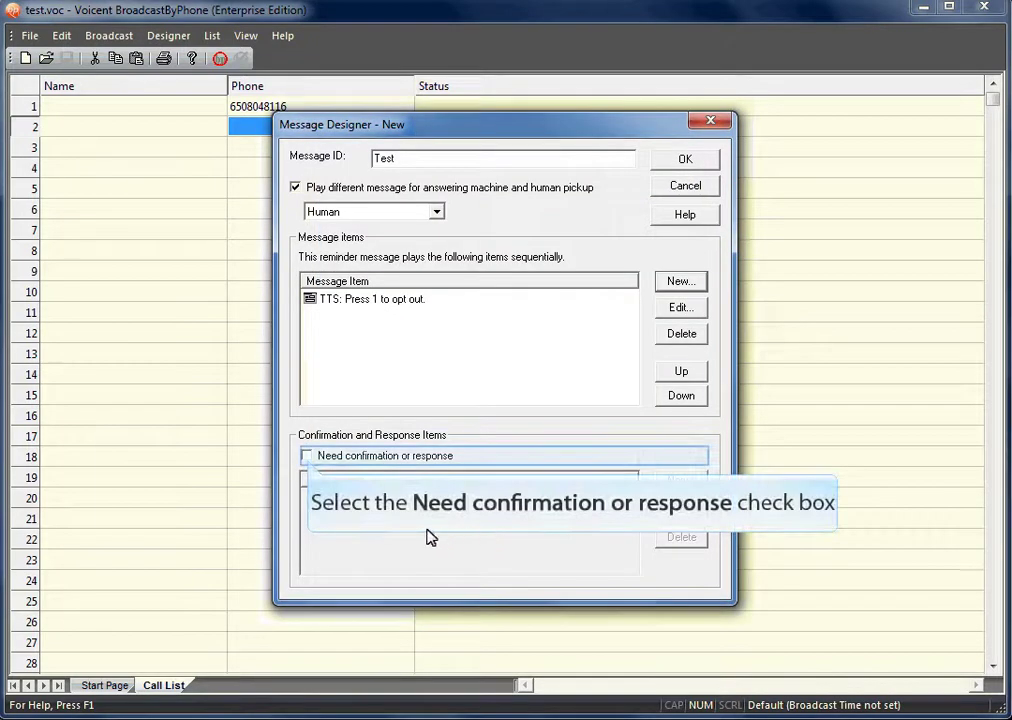
Step: Enable Need confirmation or response and add a confirmation item where pressing 1 means Opt Out
click(307, 458)
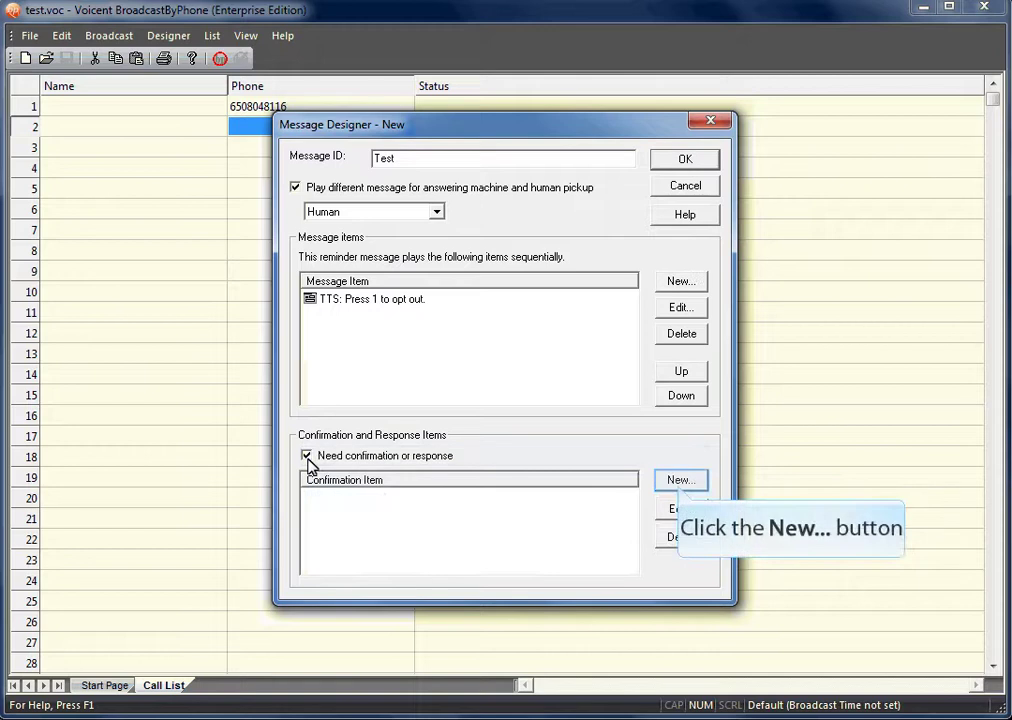
click(652, 480)
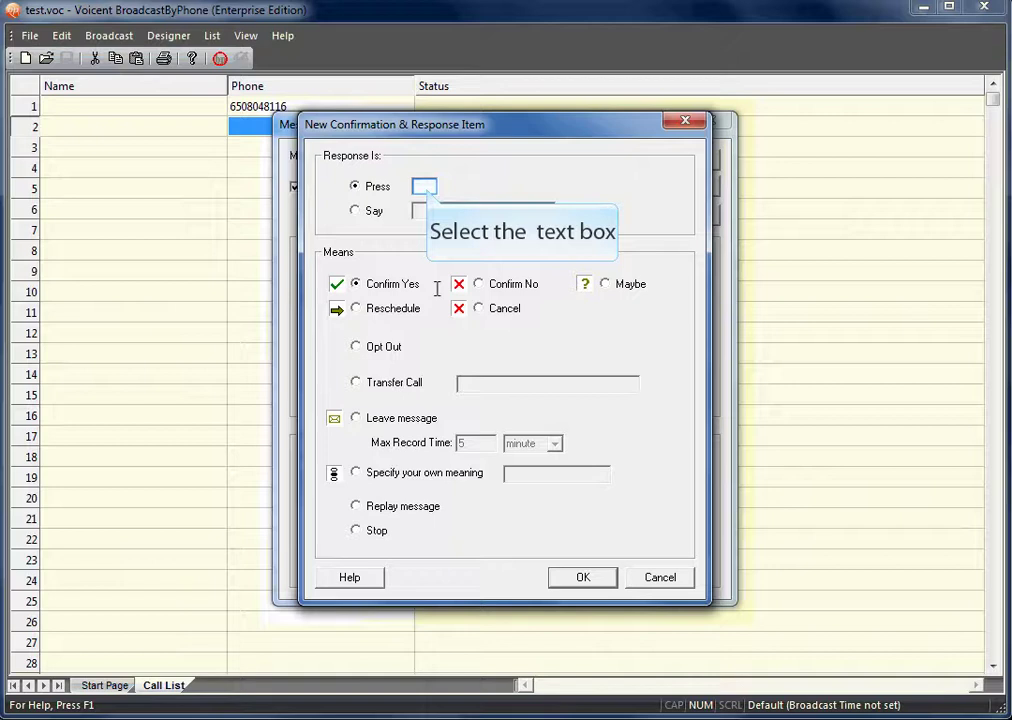
click(428, 186)
text(1)
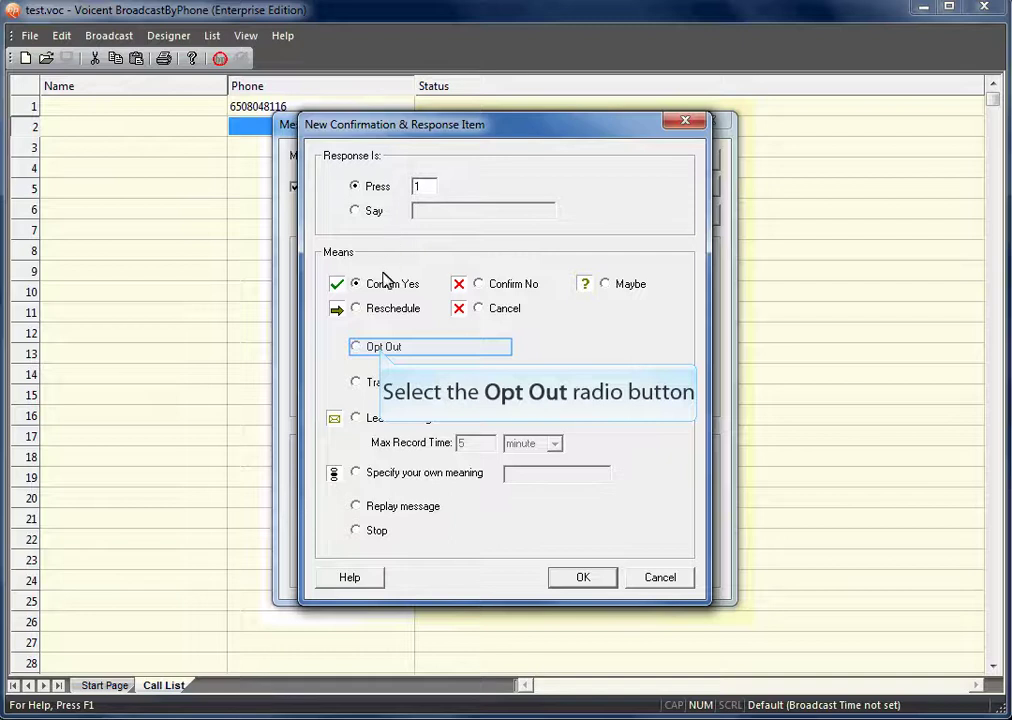
click(383, 347)
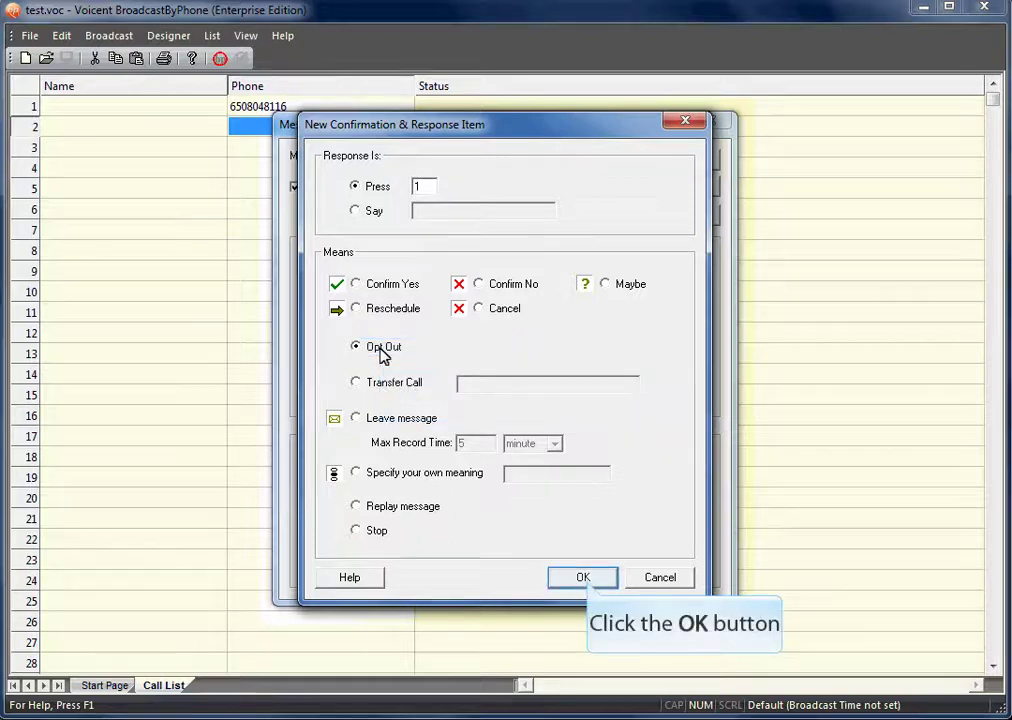
click(585, 580)
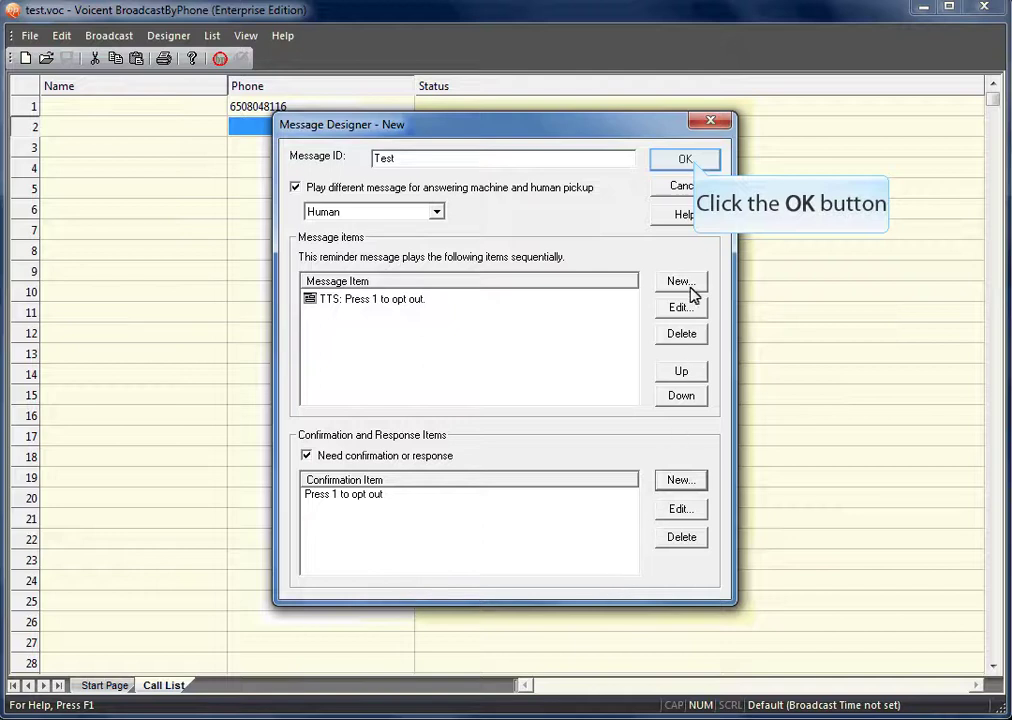
Step: Save the Test message design, accept the input note, and close Message Designer
click(688, 161)
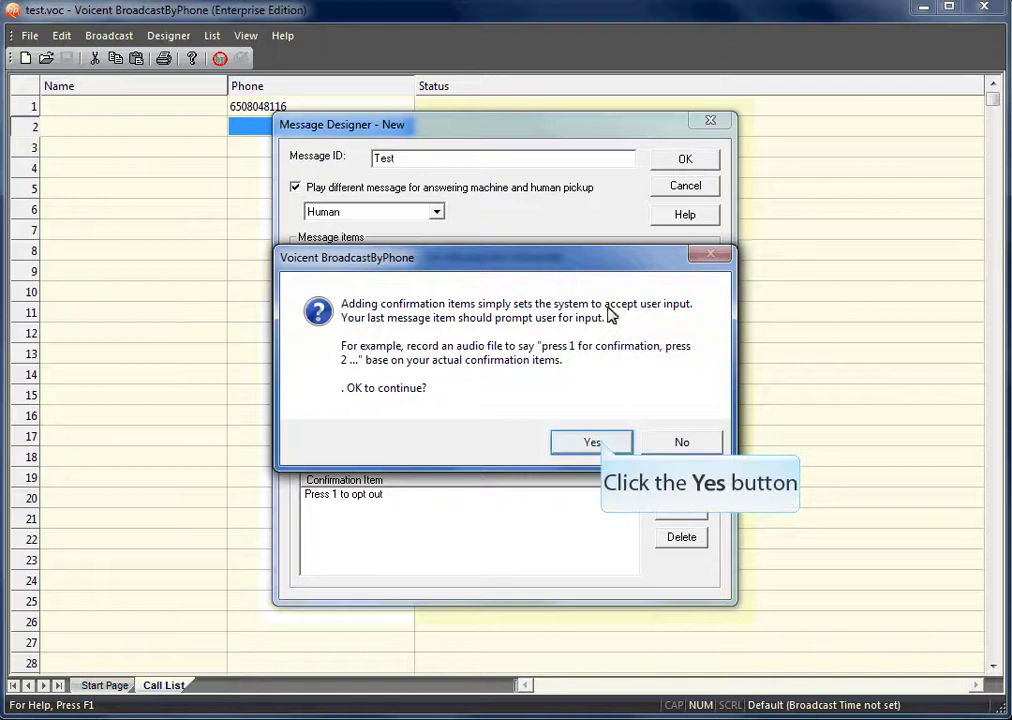
click(600, 444)
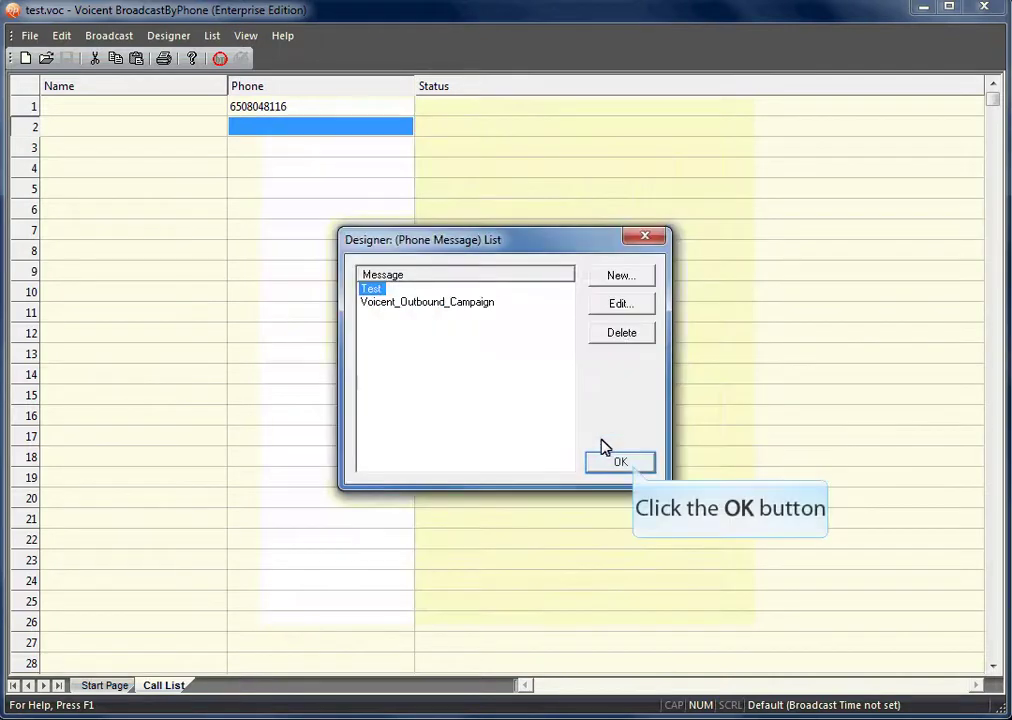
click(632, 461)
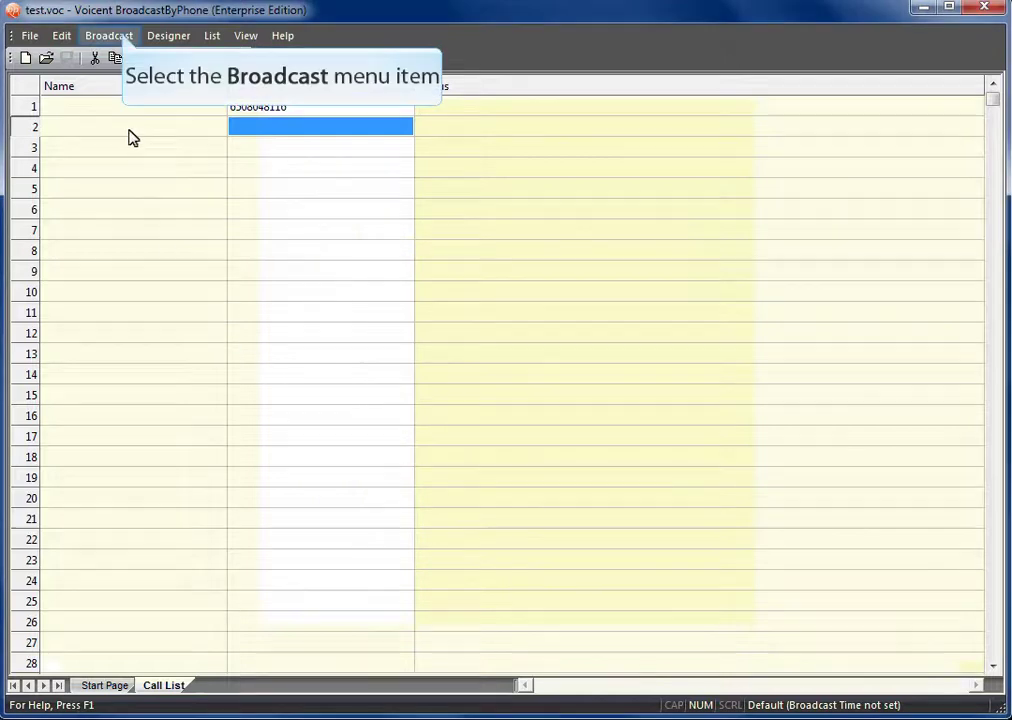
Step: Select the Message Designer message Test for the broadcast
click(125, 40)
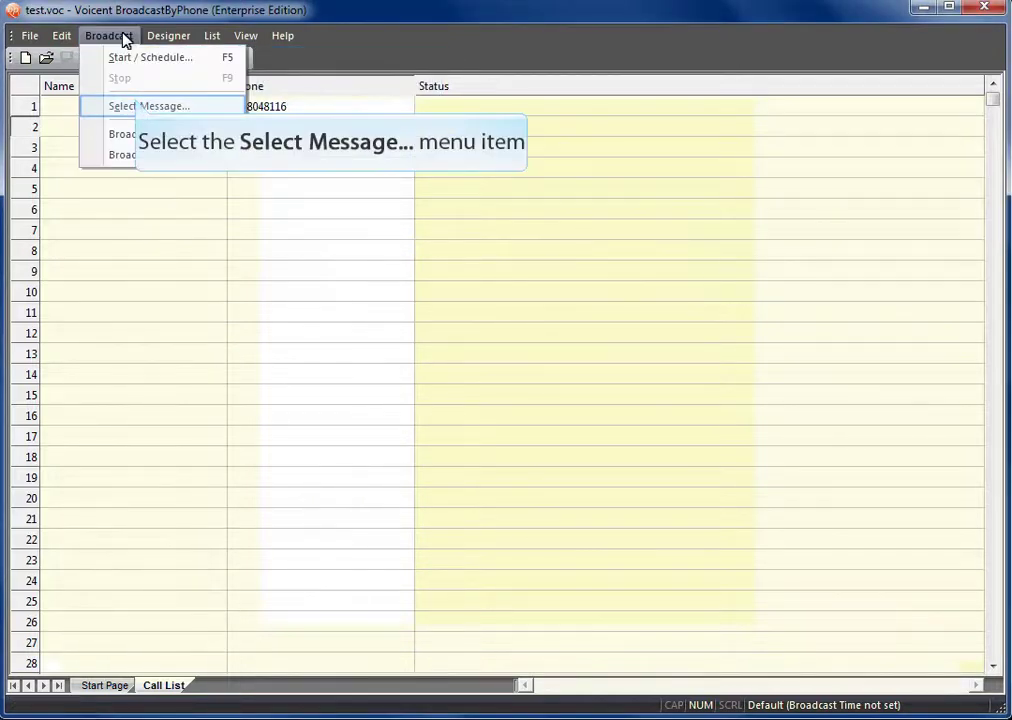
click(135, 105)
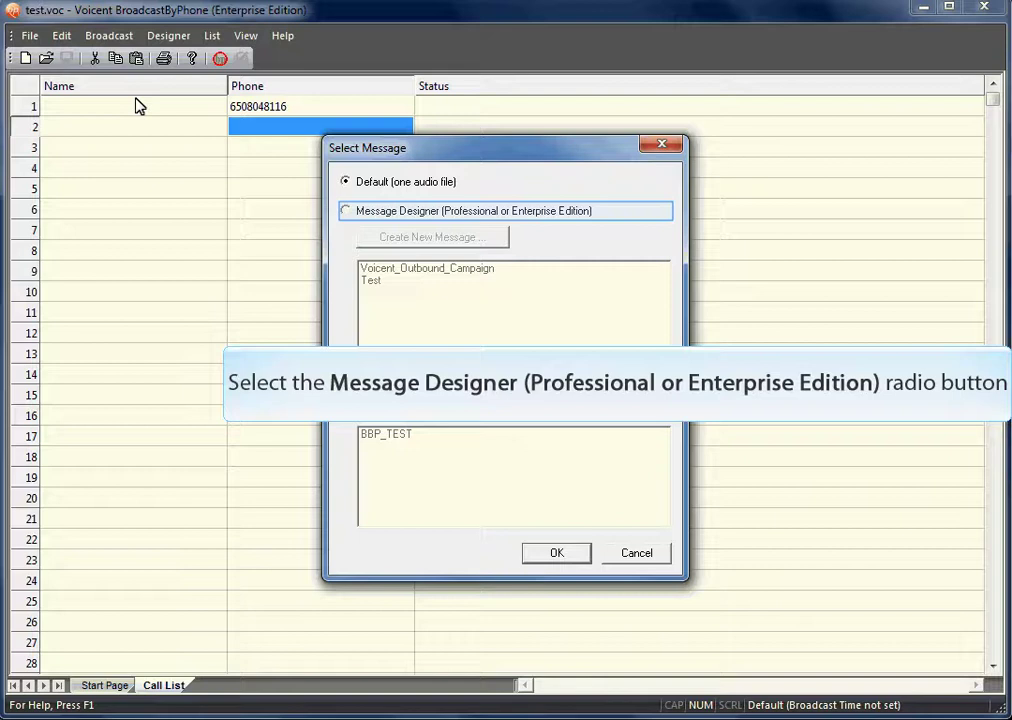
click(346, 211)
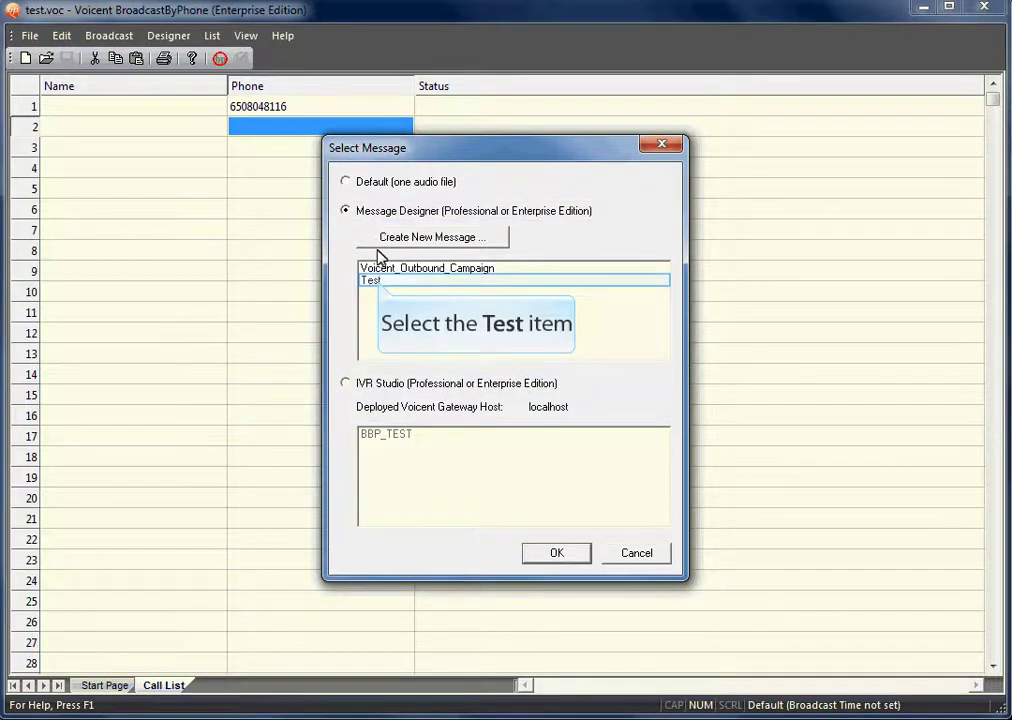
click(377, 282)
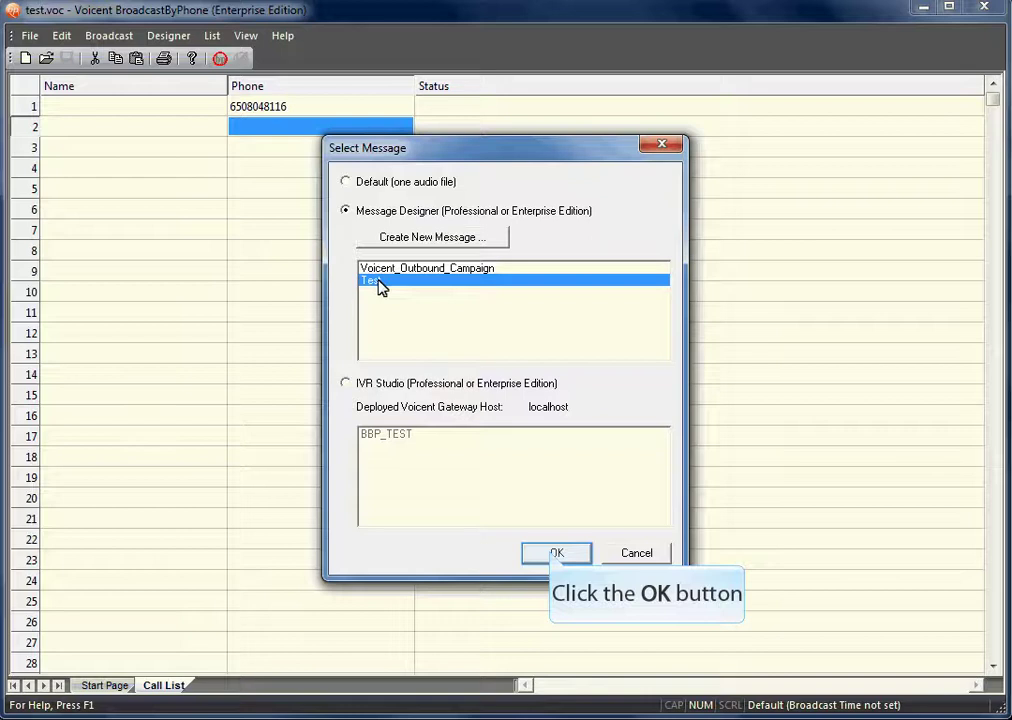
Step: Apply the Test message, save the call list, and start the broadcast now
click(555, 553)
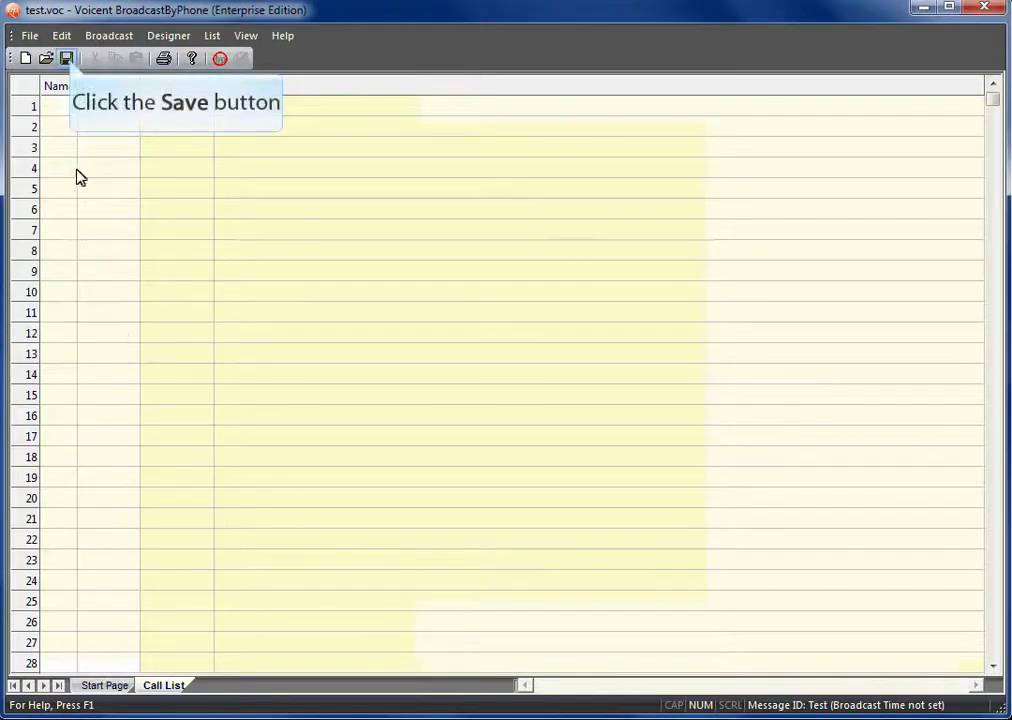
click(68, 61)
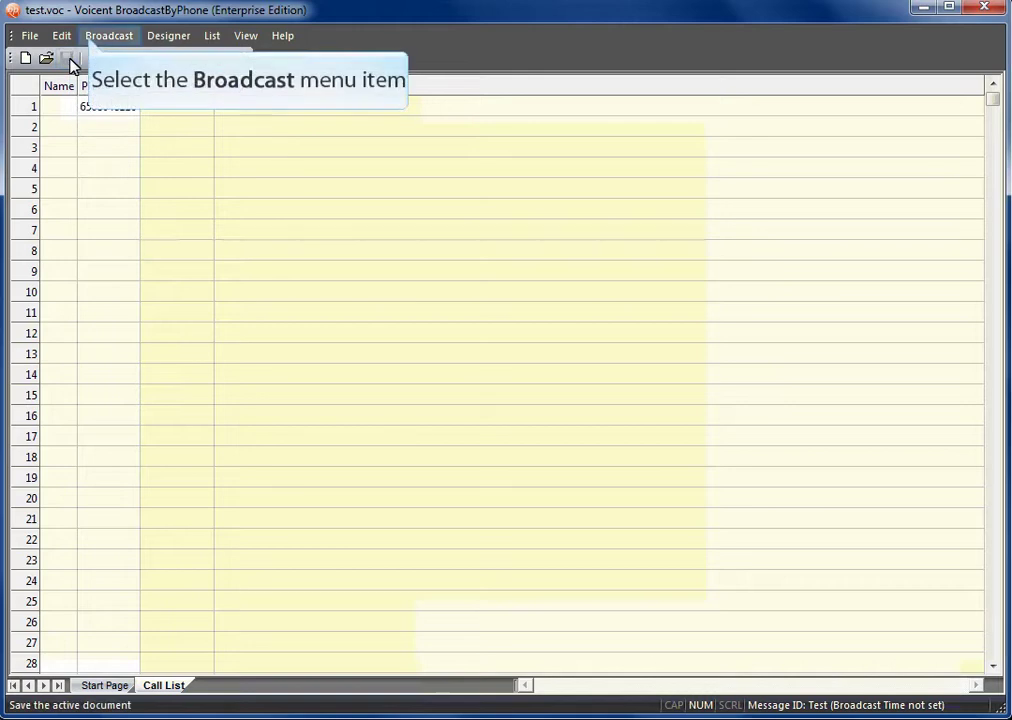
click(89, 39)
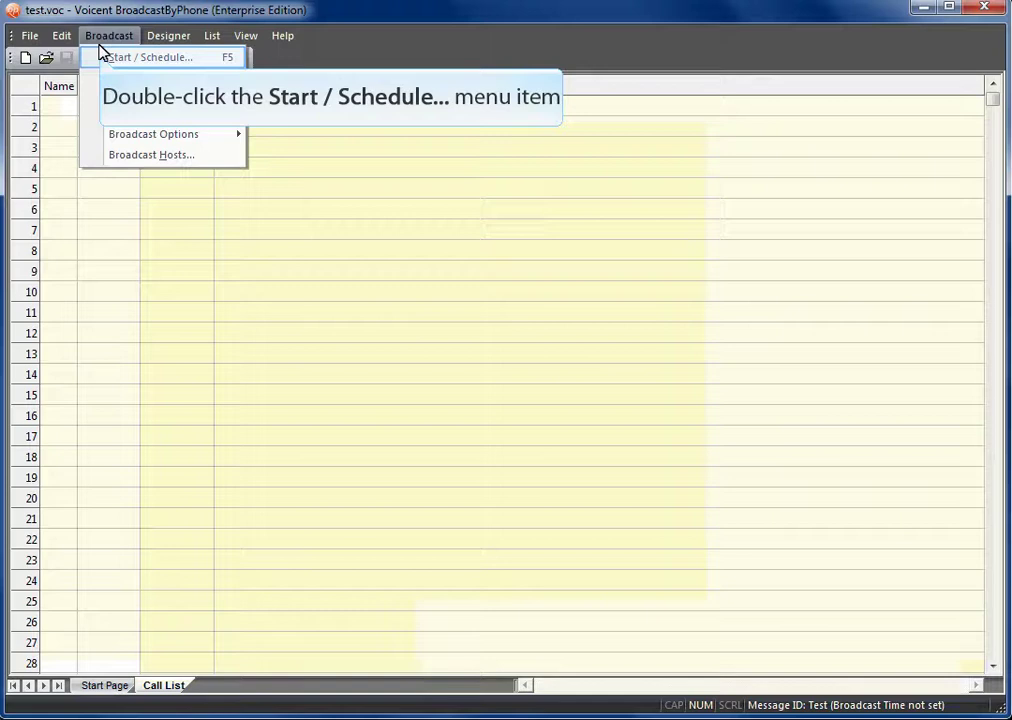
double_click(103, 58)
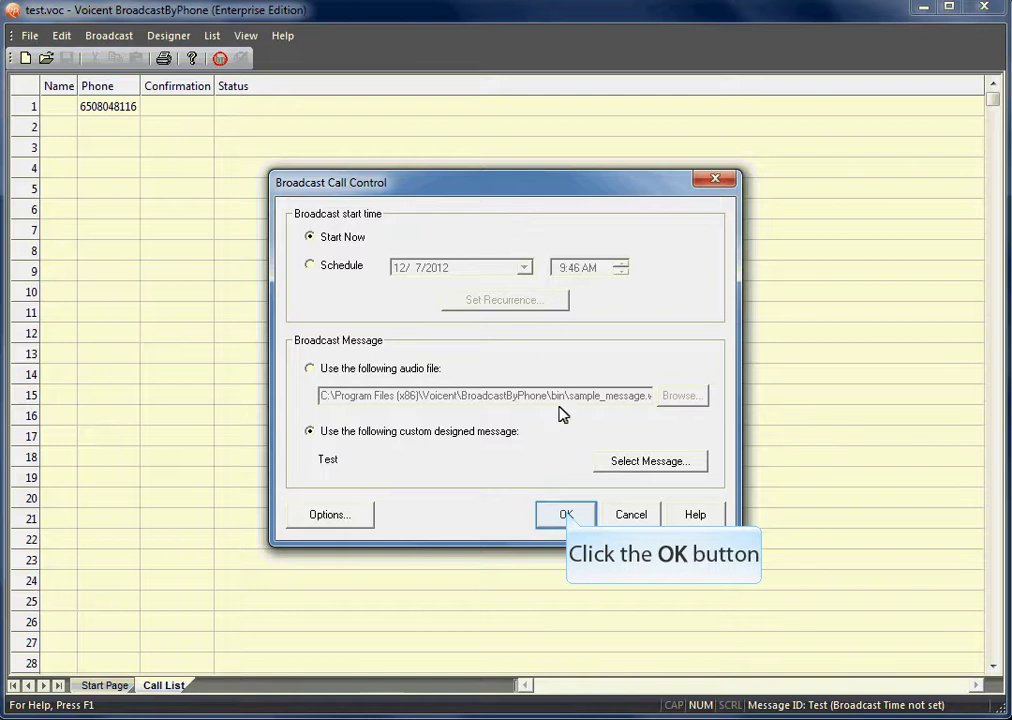
click(567, 514)
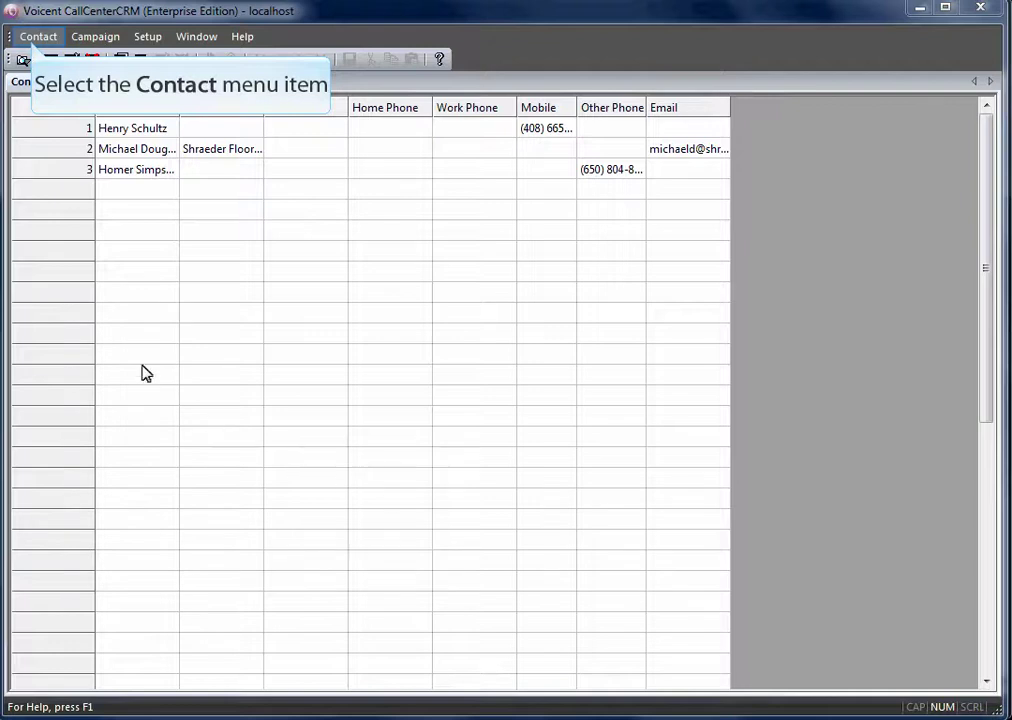
Step: Refresh the CallCenterCRM contacts and open the third contact's record showing Do Not Call
click(34, 40)
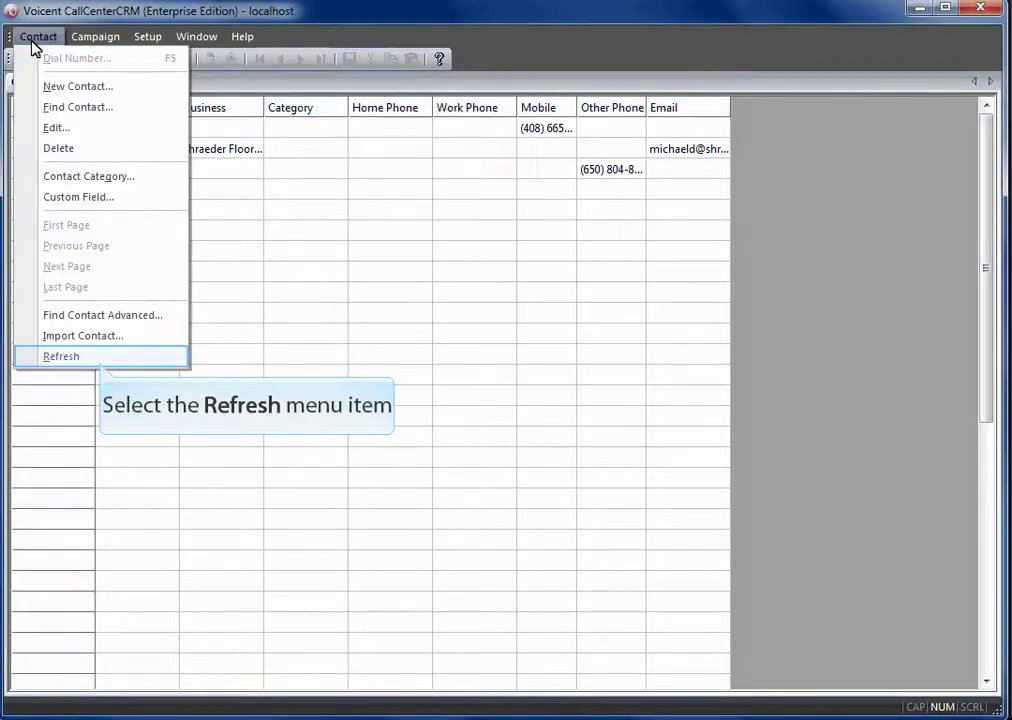
click(99, 360)
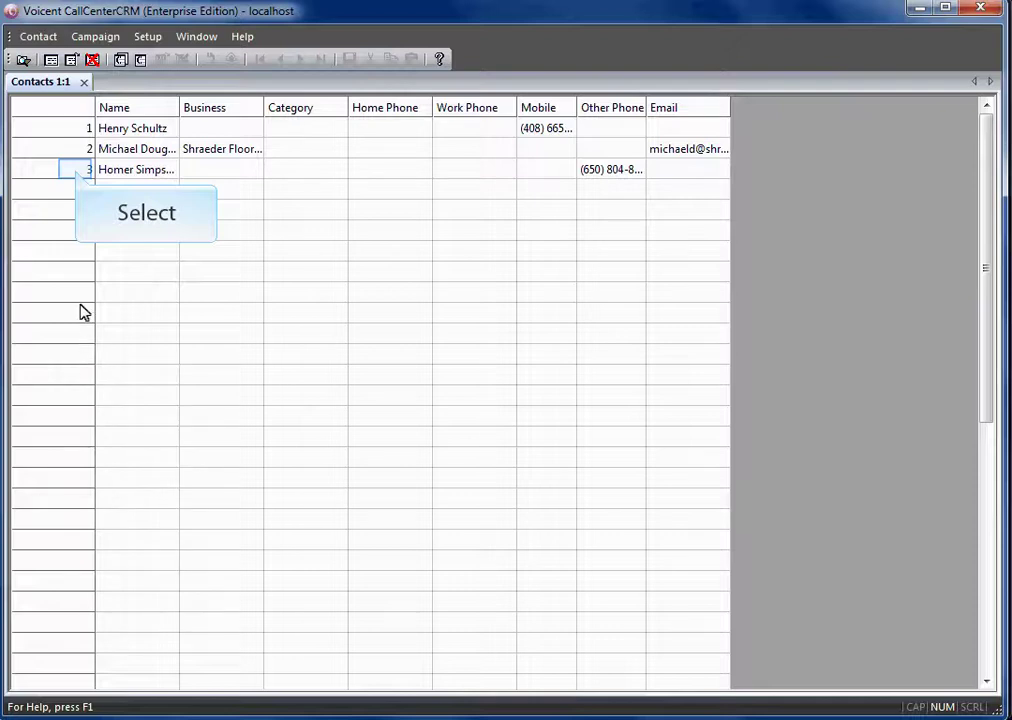
click(76, 172)
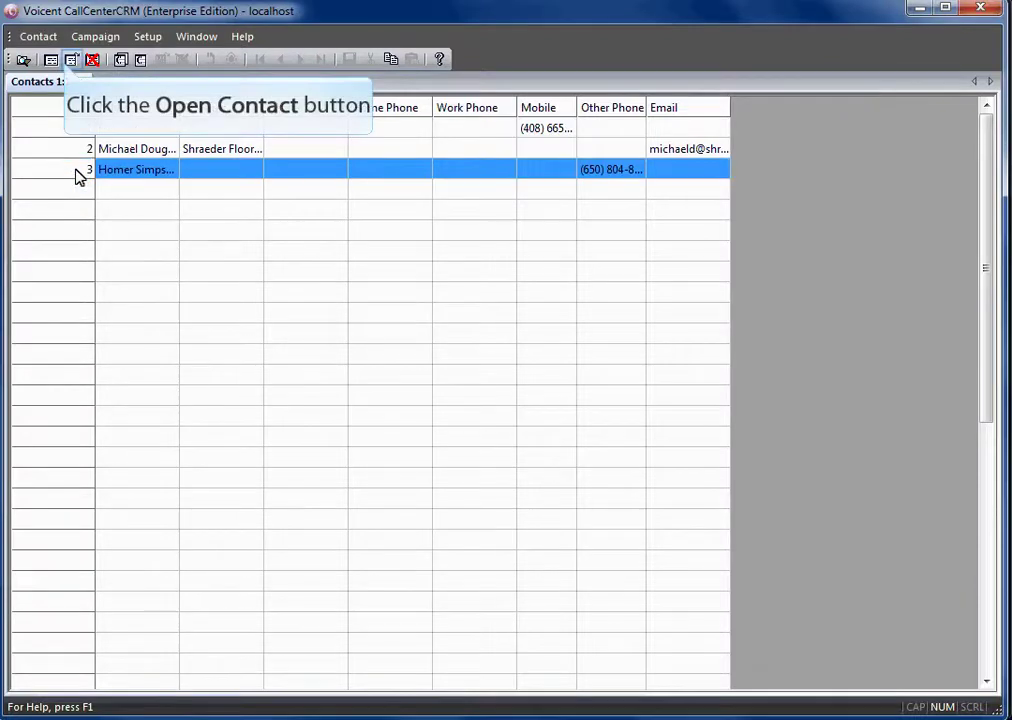
click(70, 59)
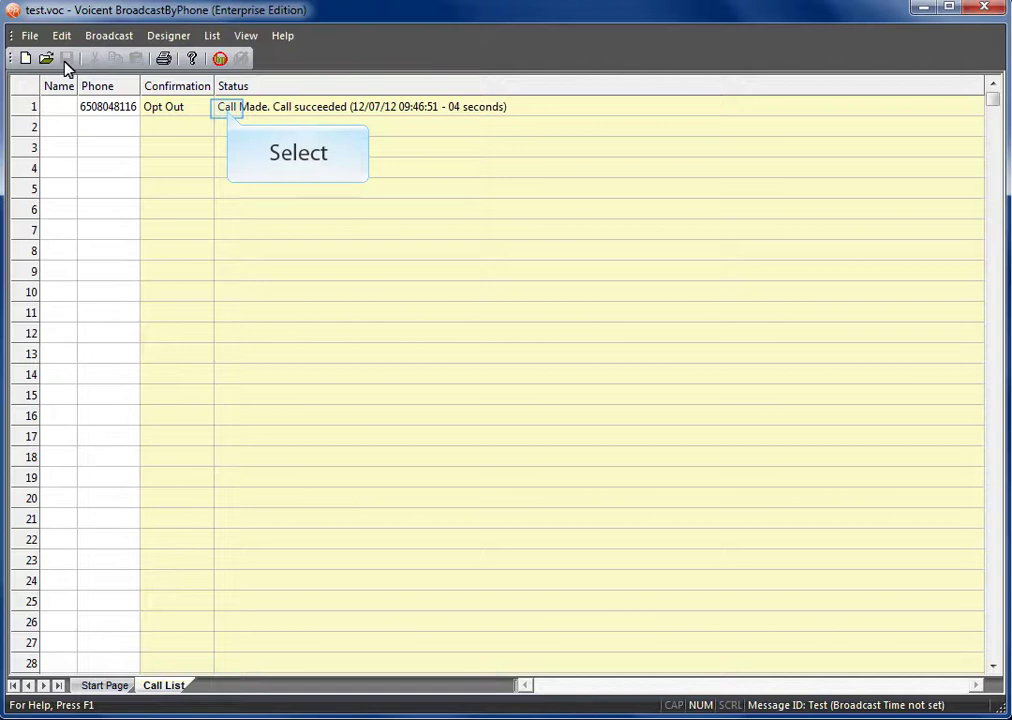
Step: Clear row 1's call status and Opt Out confirmation, then save the call list
click(228, 113)
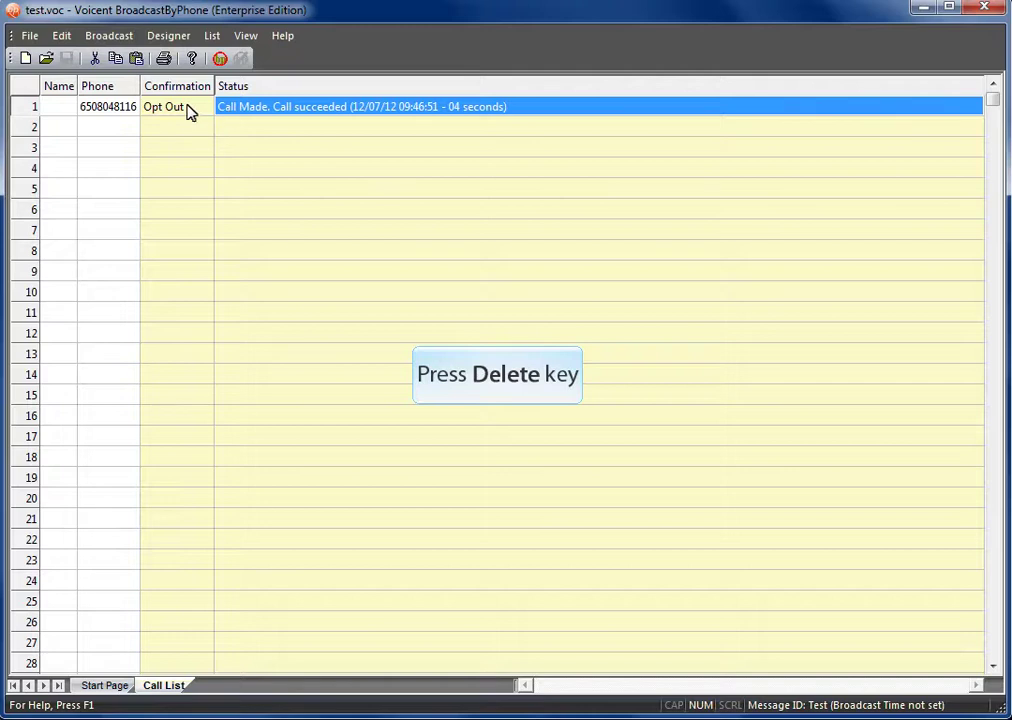
key(Delete)
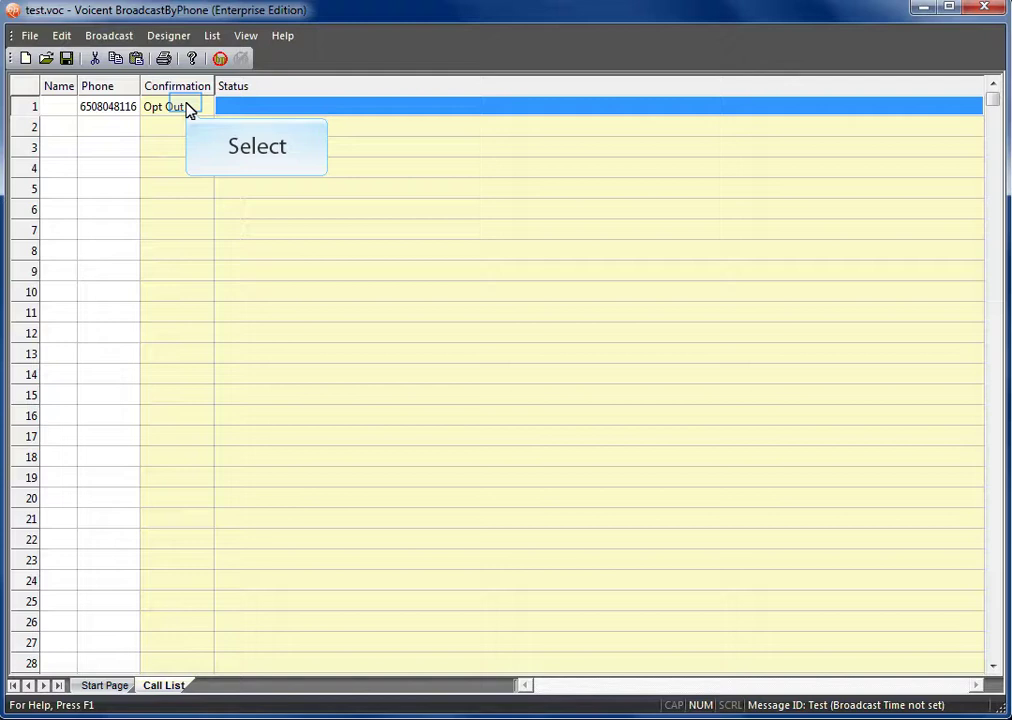
click(188, 109)
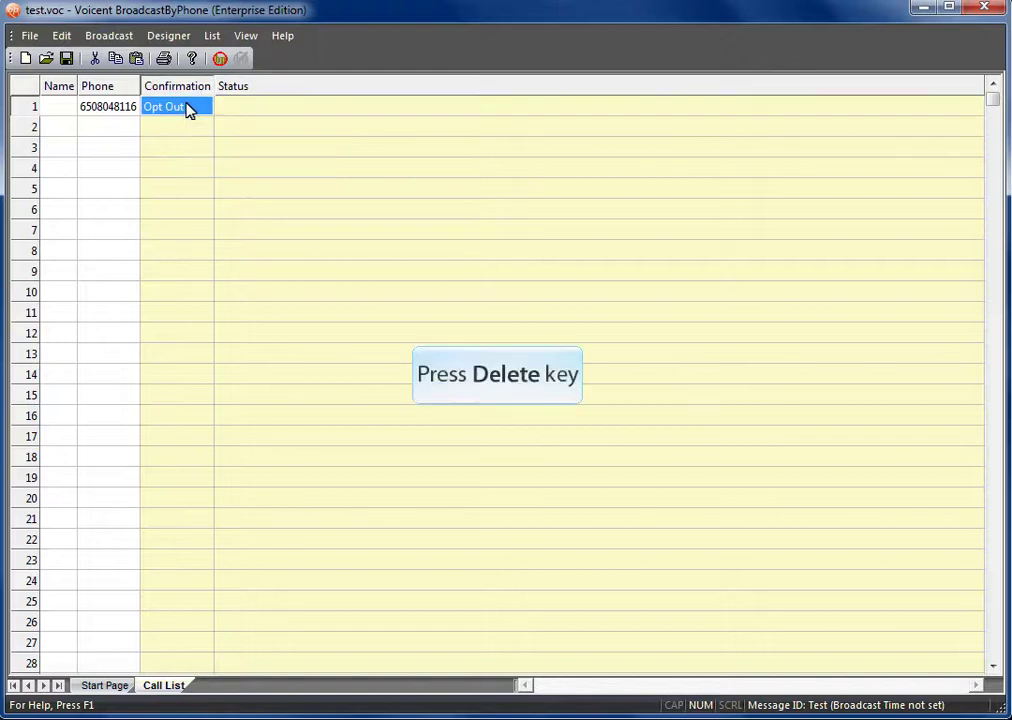
key(Delete)
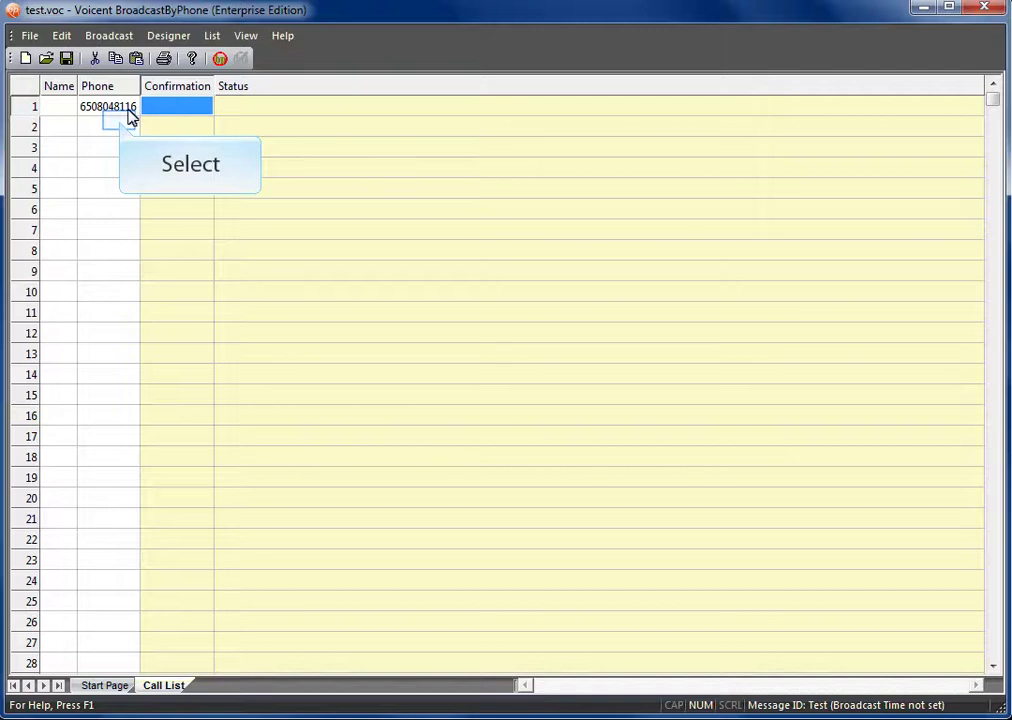
click(121, 127)
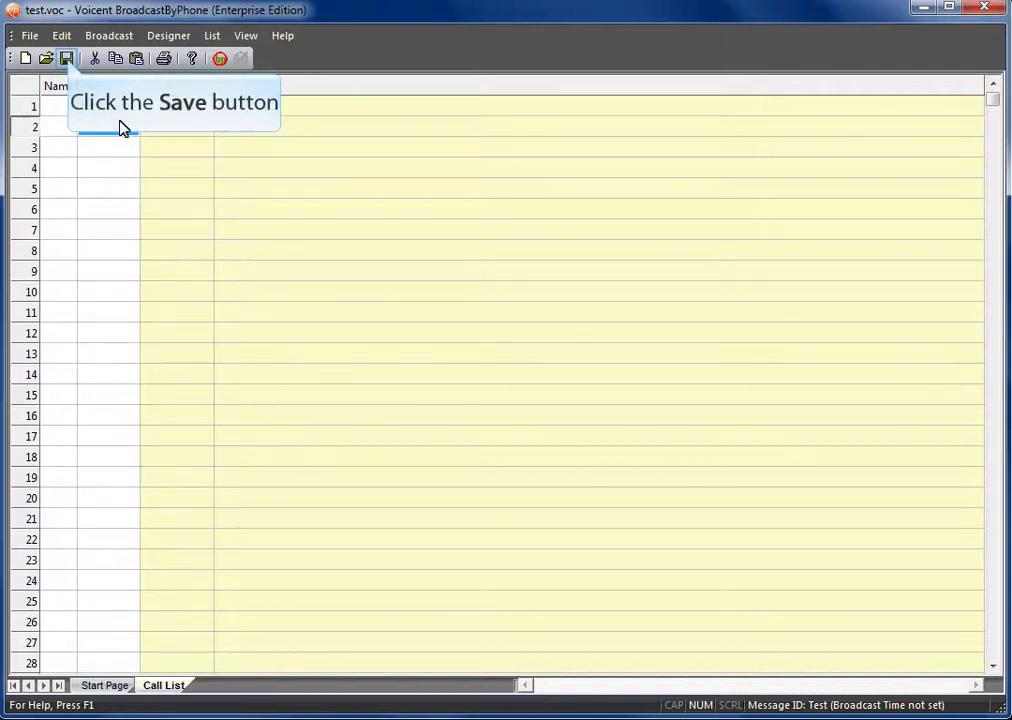
click(66, 58)
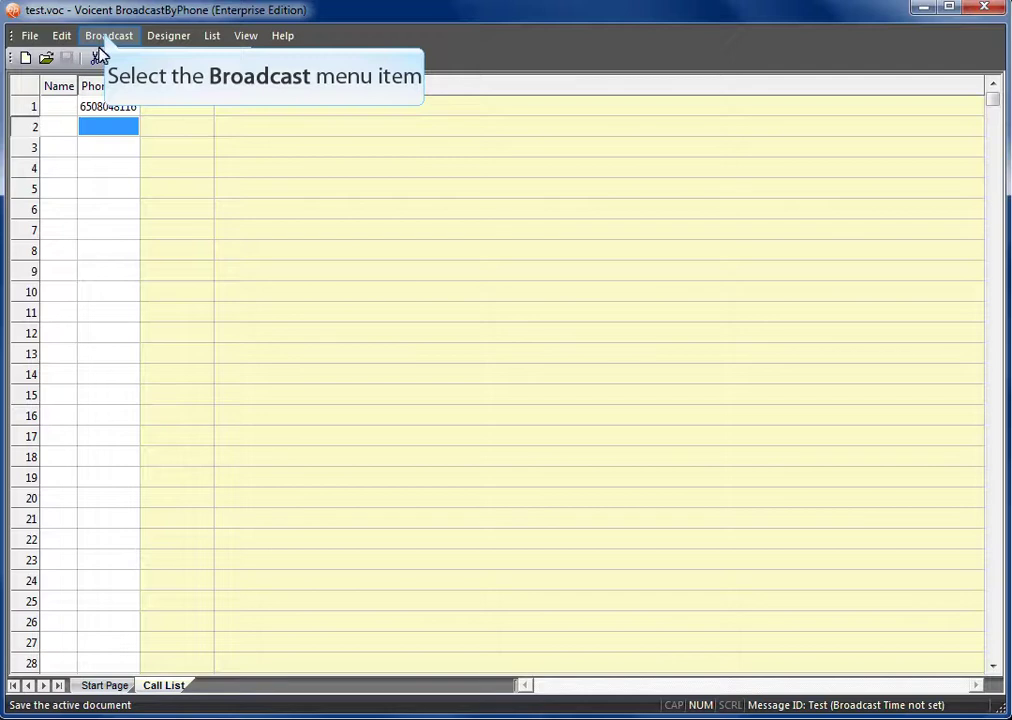
Step: Rerun the broadcast immediately and check row 1 reads Failed. Phone Number Opt Out
click(106, 38)
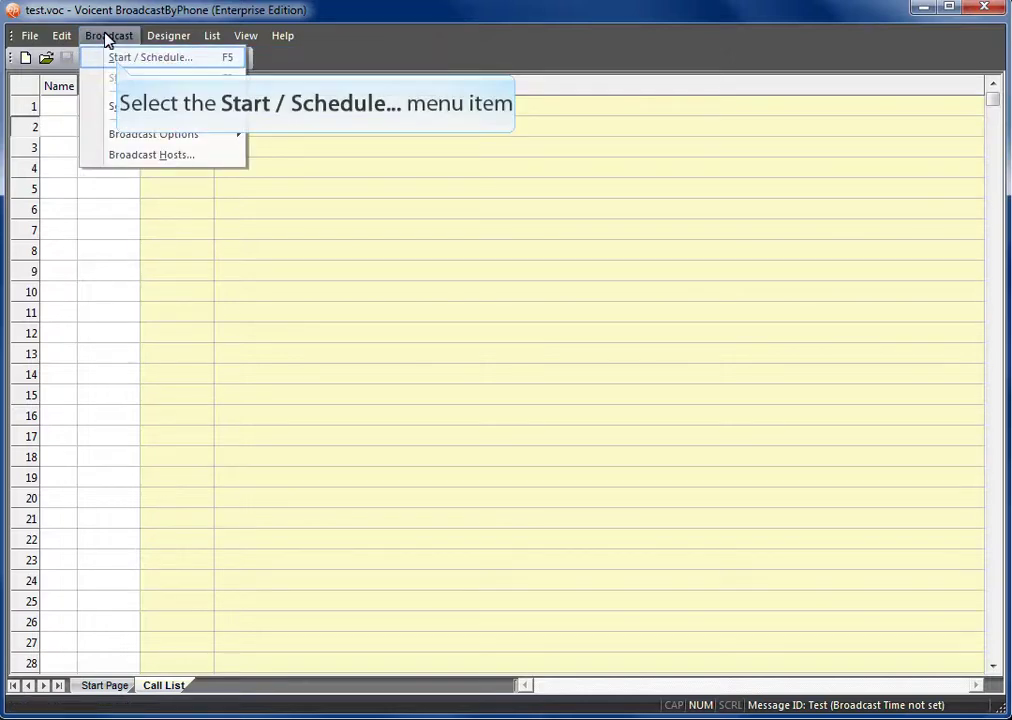
click(116, 59)
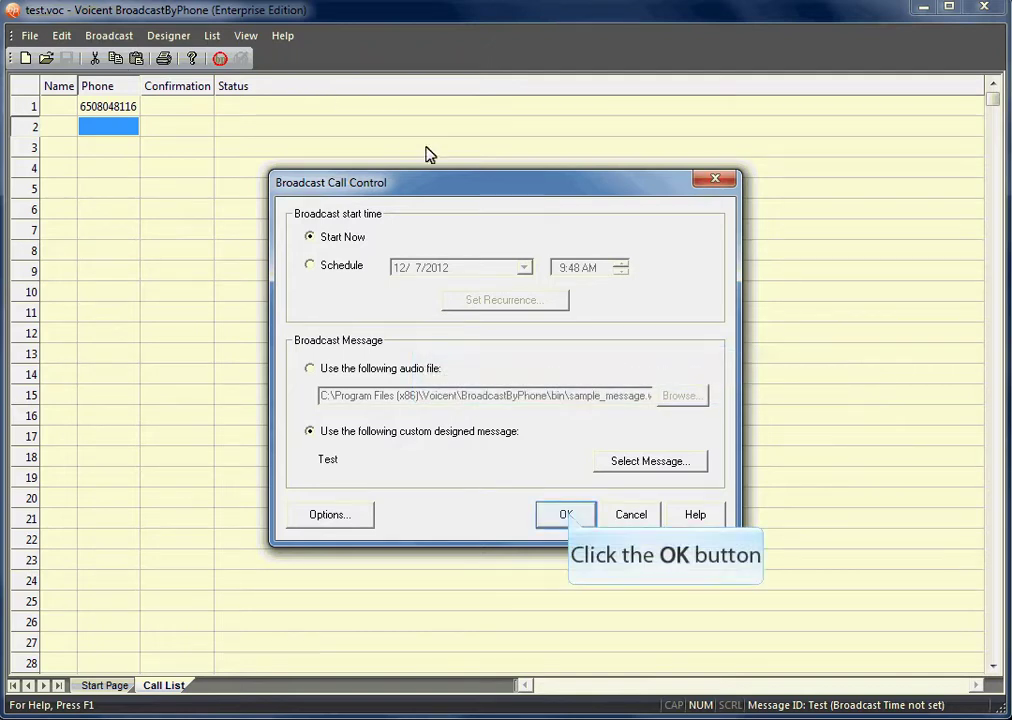
click(568, 514)
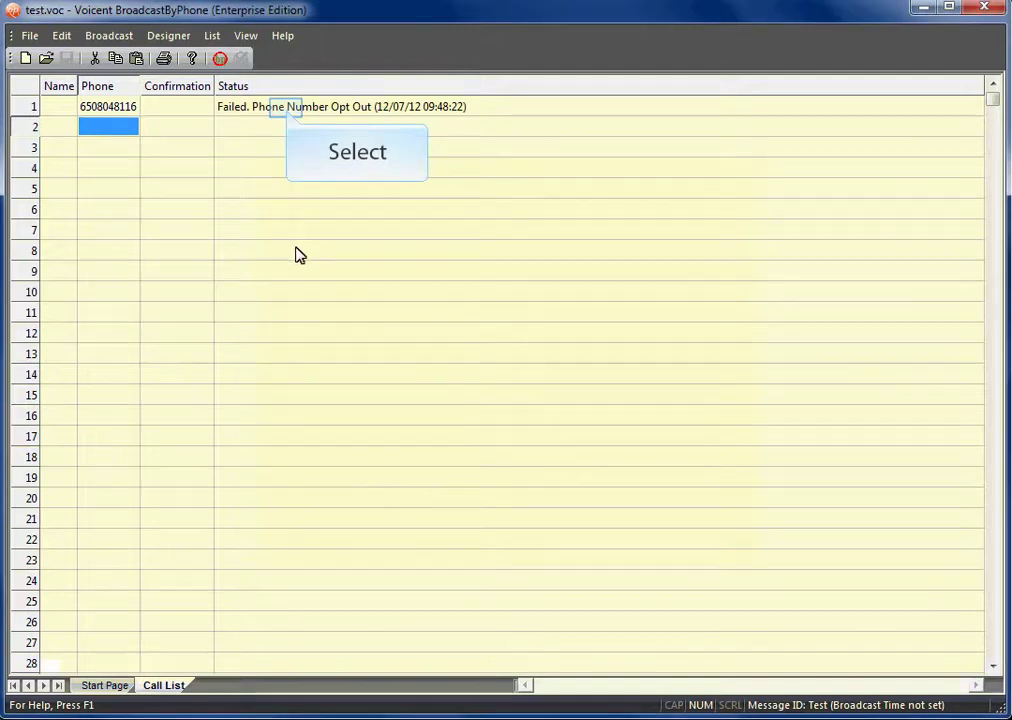
click(287, 112)
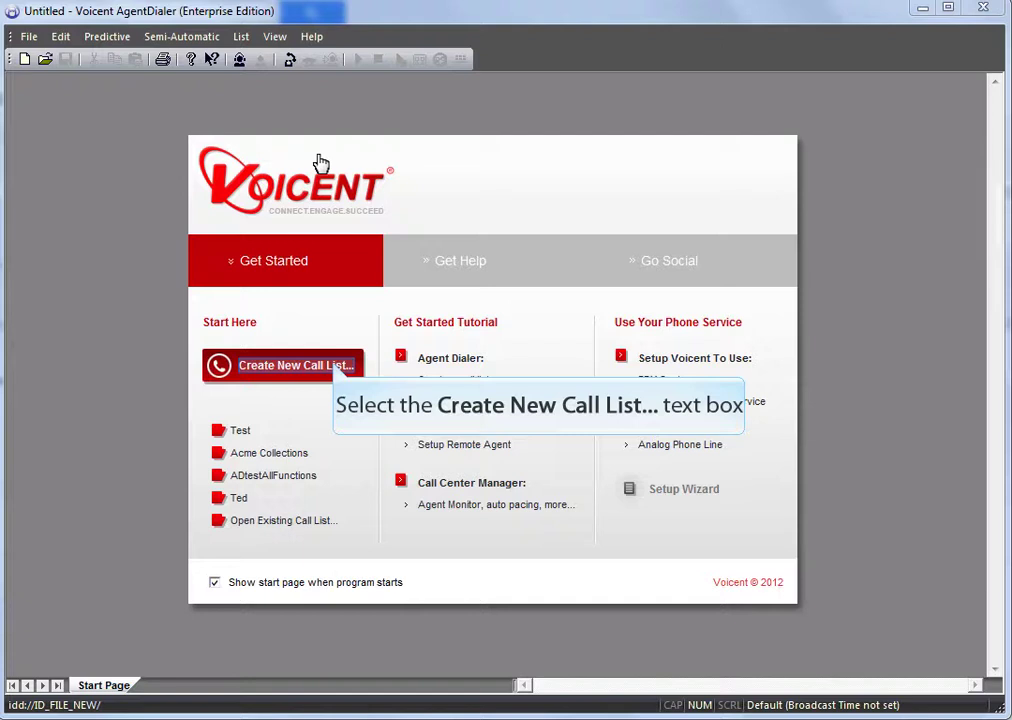
Step: Create a new call list with the opted-out phone number in row 1, saved over Untitled.aoc
click(336, 367)
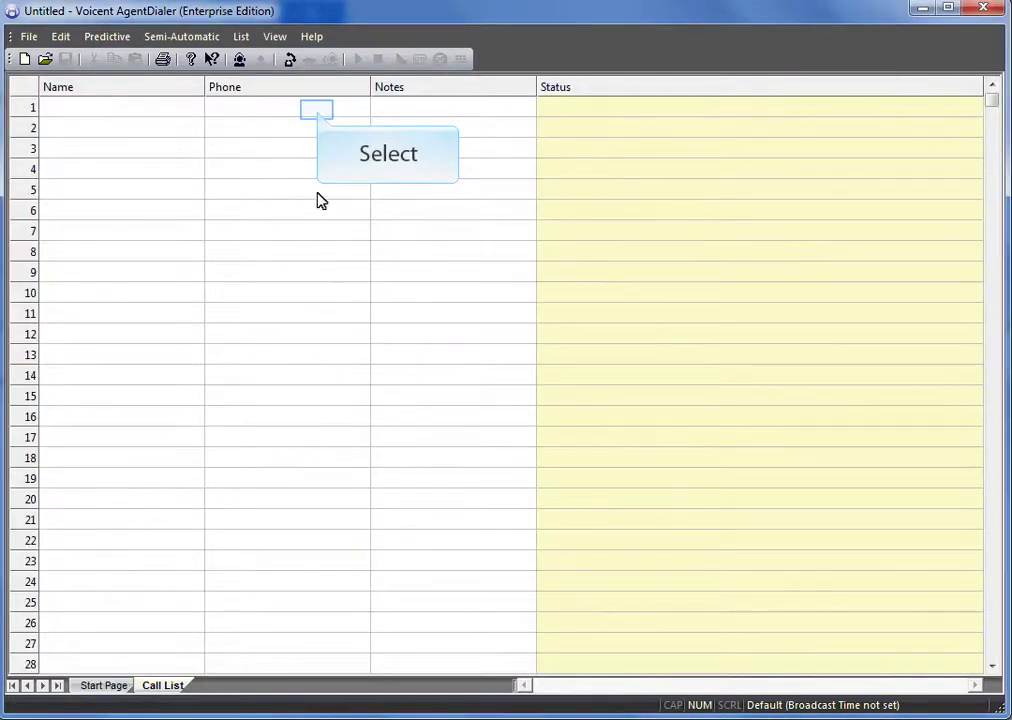
click(318, 112)
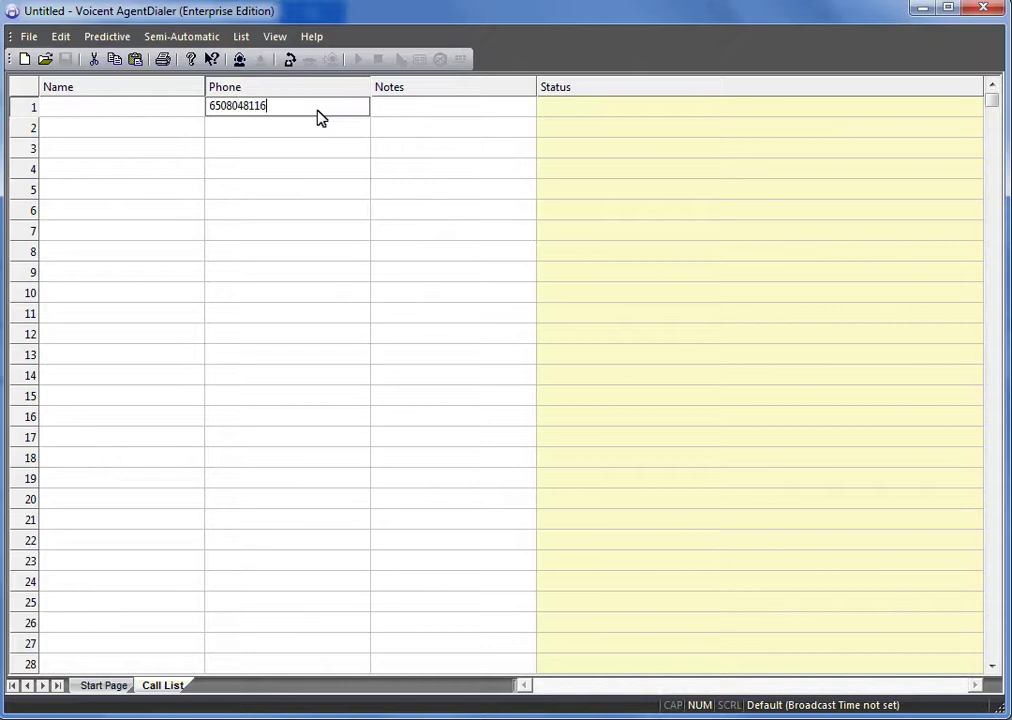
click(320, 118)
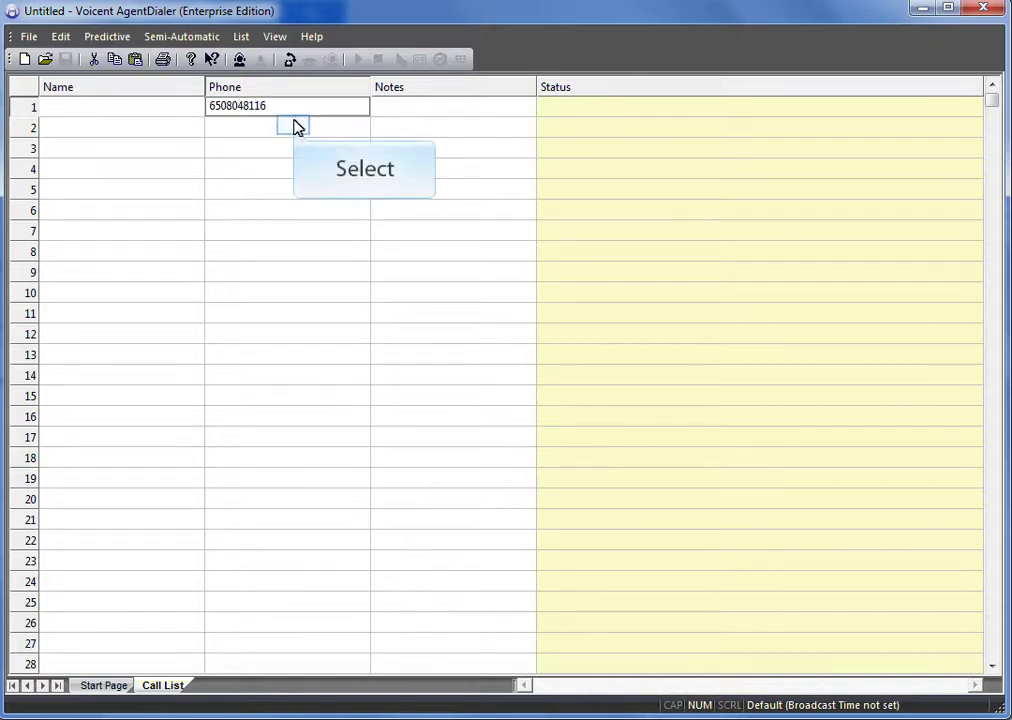
click(296, 131)
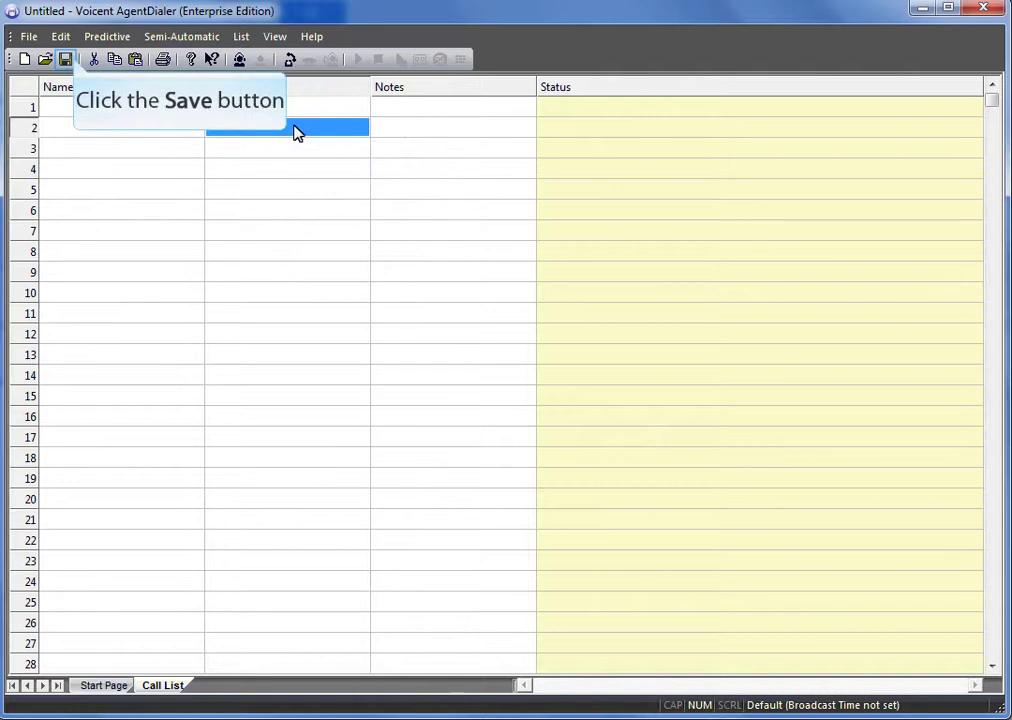
click(66, 59)
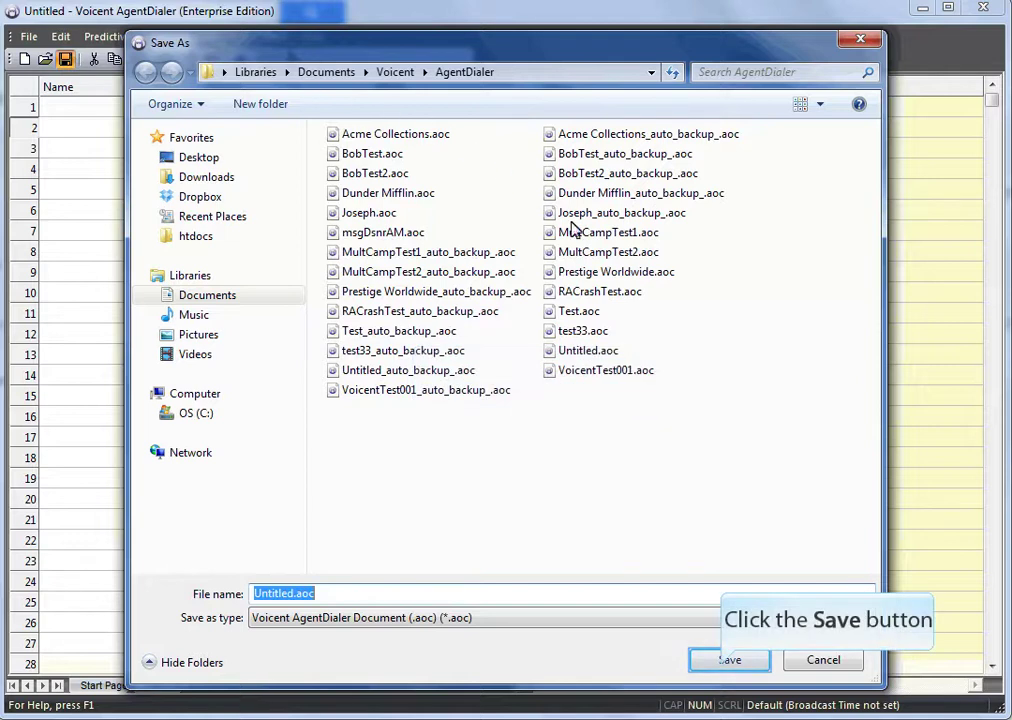
click(725, 668)
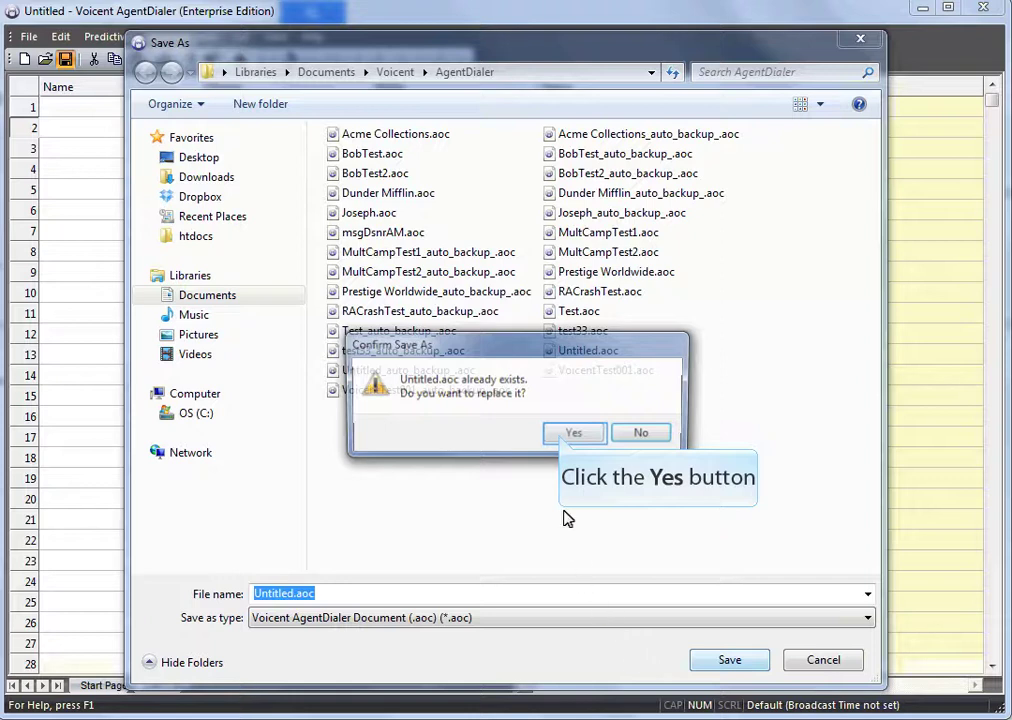
click(565, 436)
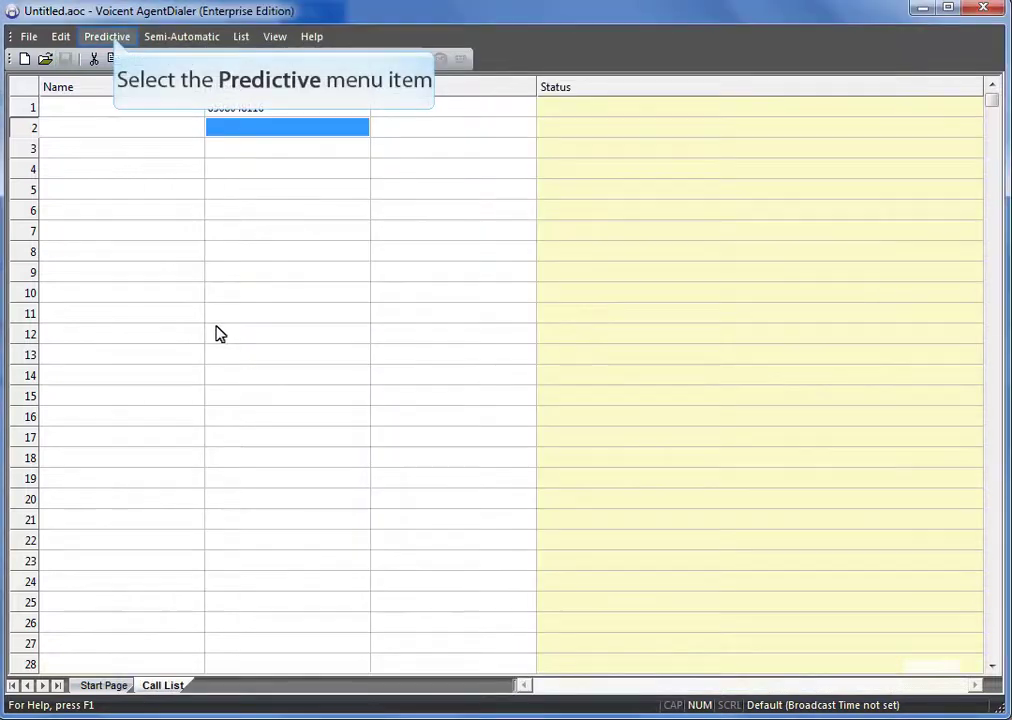
Step: Start predictive dialing on the new call list right away
click(118, 38)
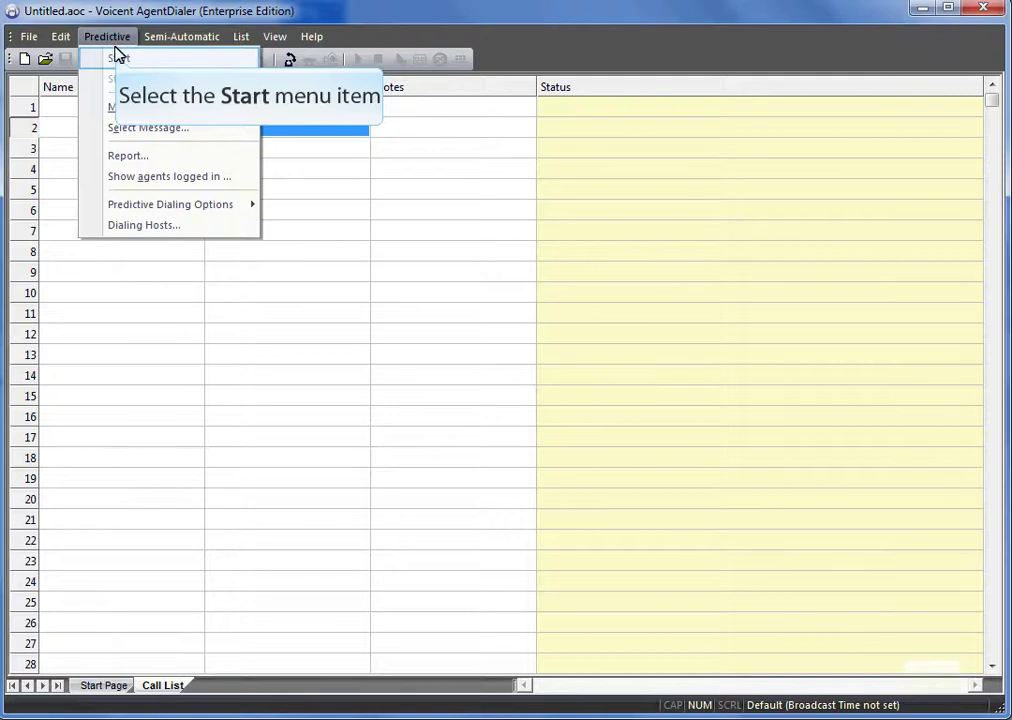
click(118, 58)
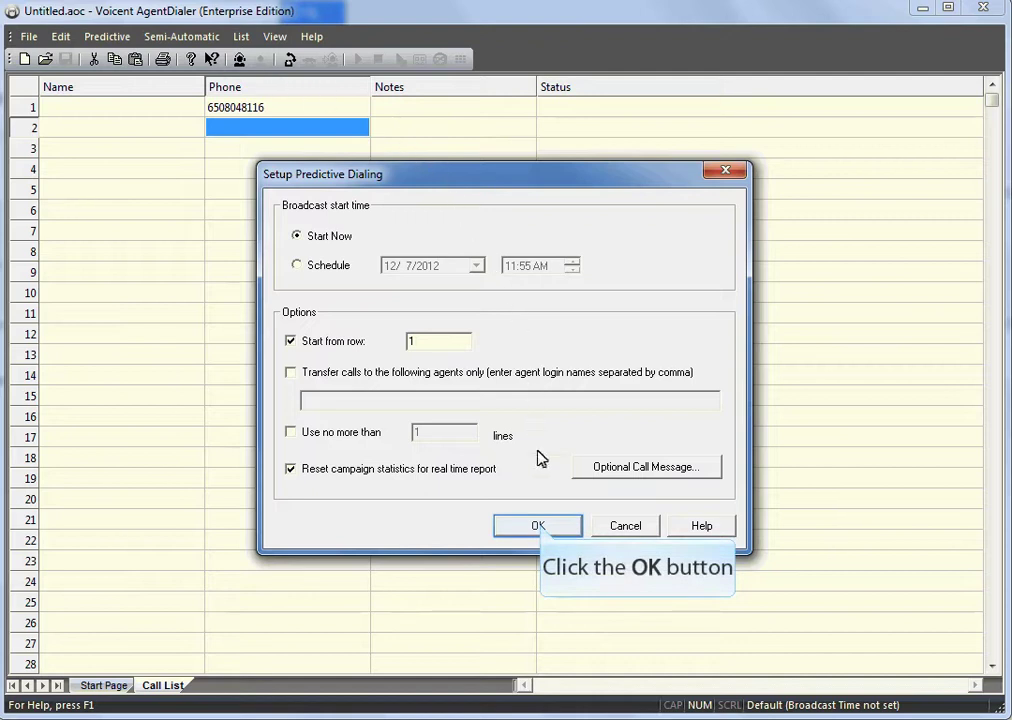
click(540, 527)
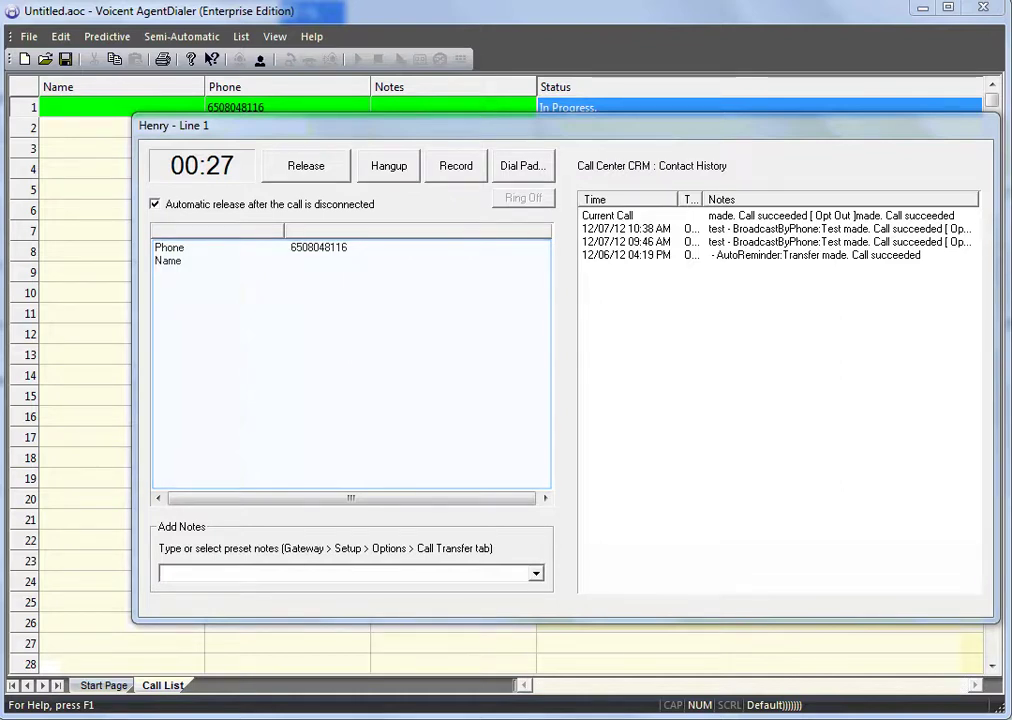
Step: Review the contact's call history, add the Opt Out note to the call, and hang up
click(778, 400)
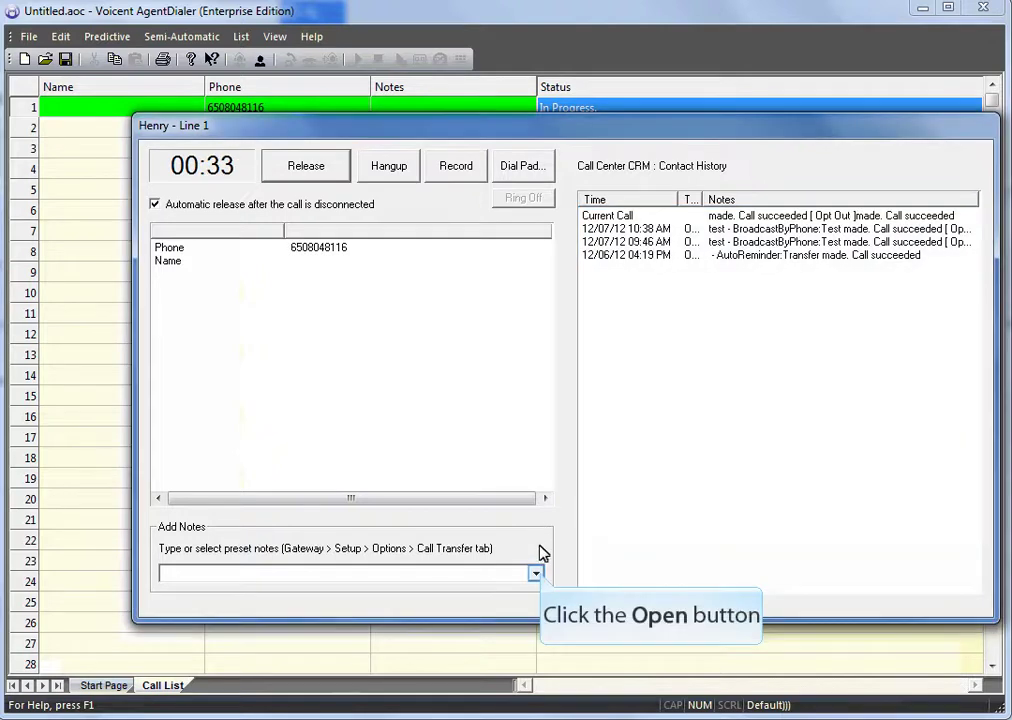
click(537, 574)
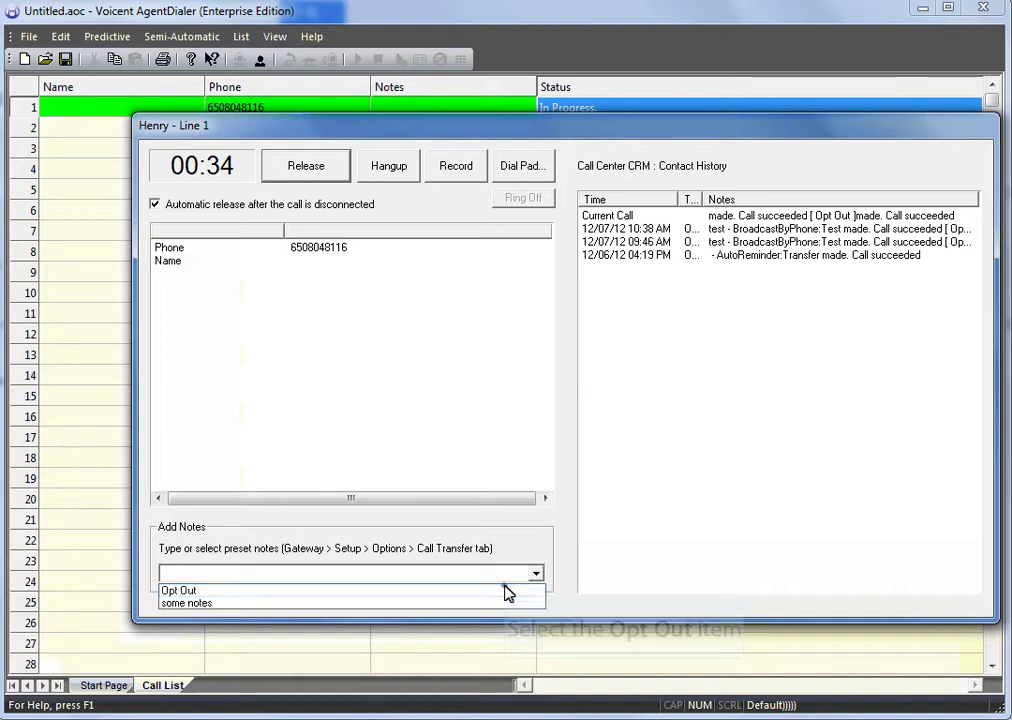
click(507, 590)
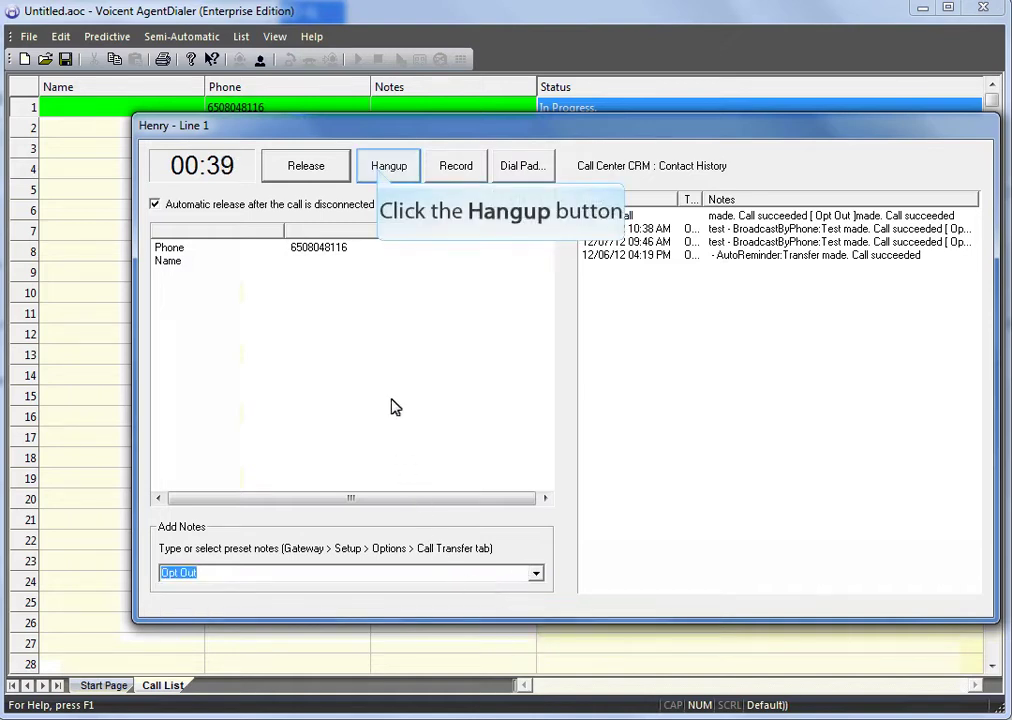
click(383, 170)
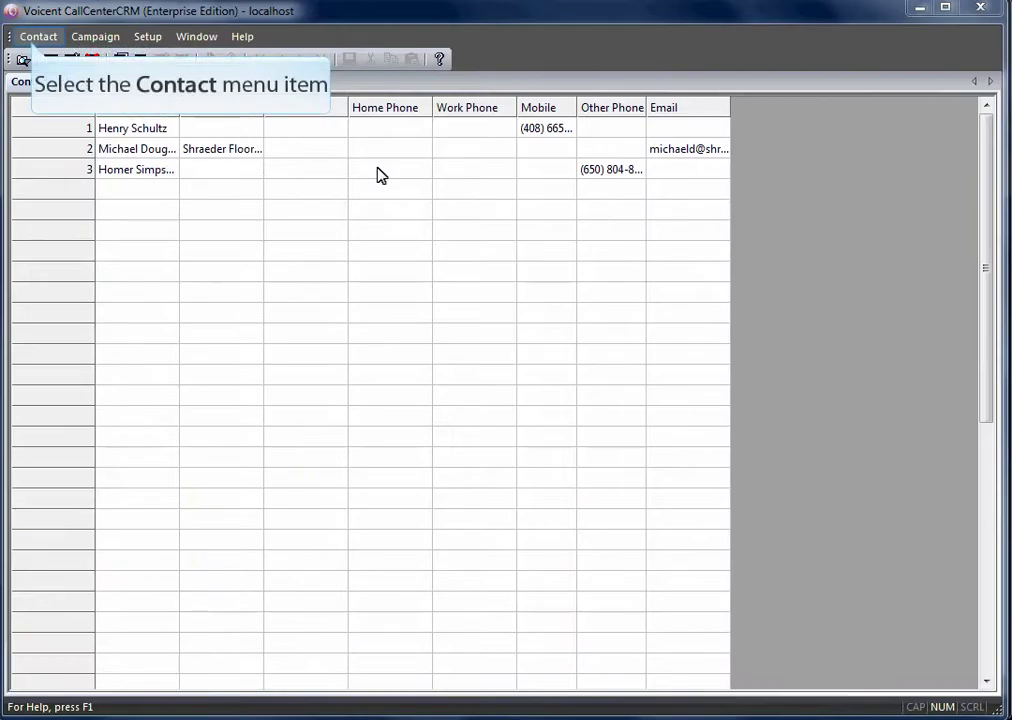
Step: Refresh the contact list and open the third contact's record to confirm Do Not Call
click(33, 40)
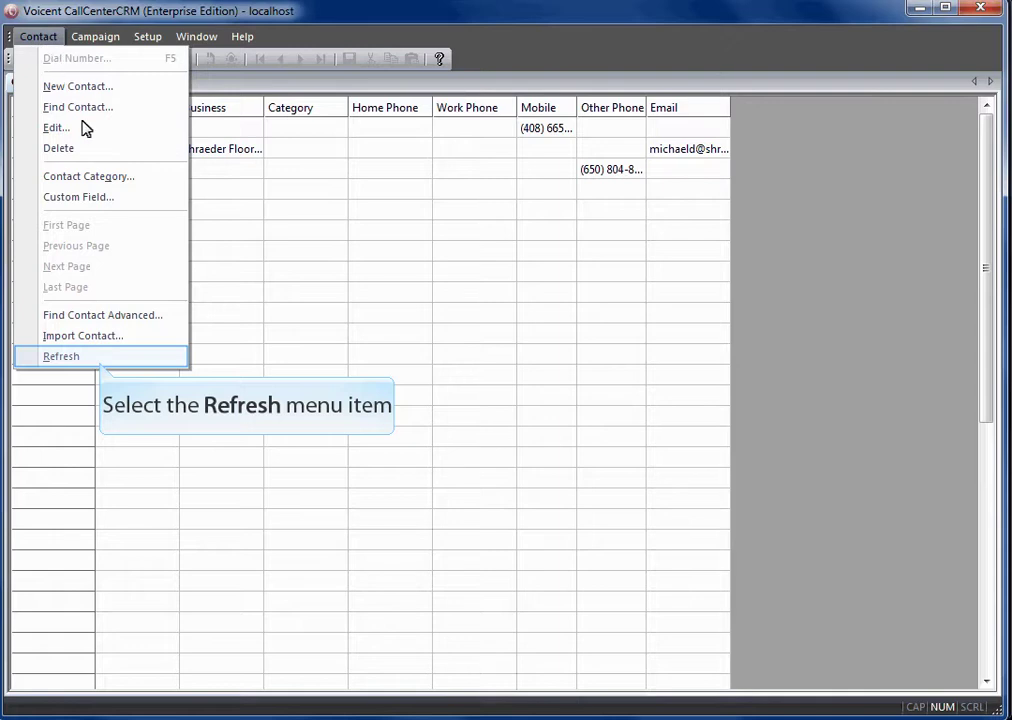
click(101, 360)
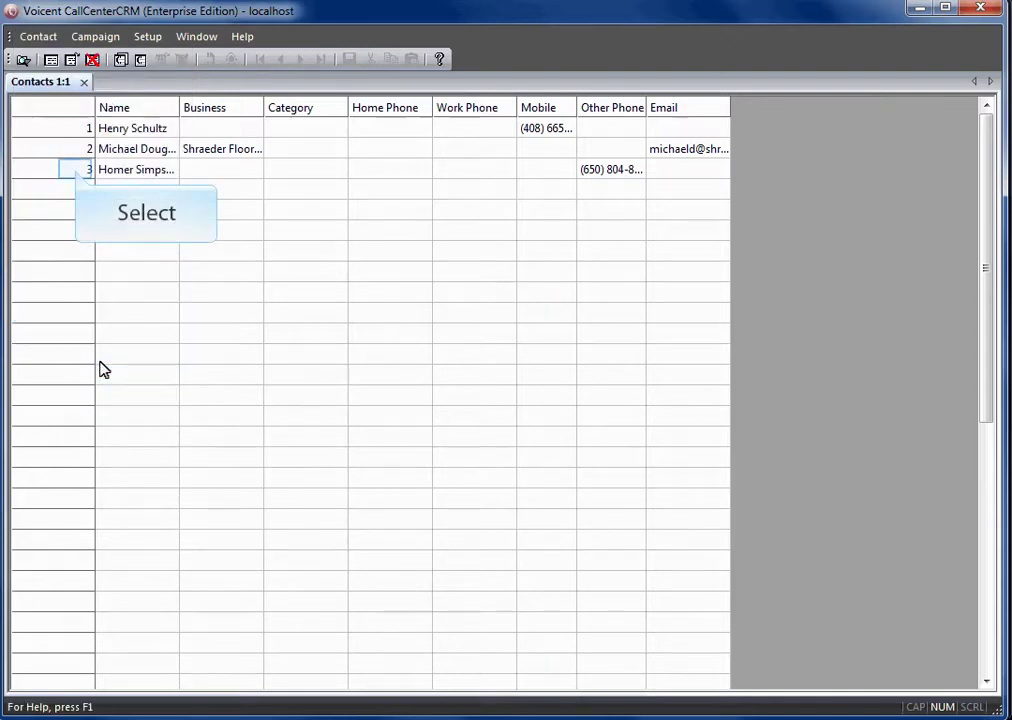
click(77, 175)
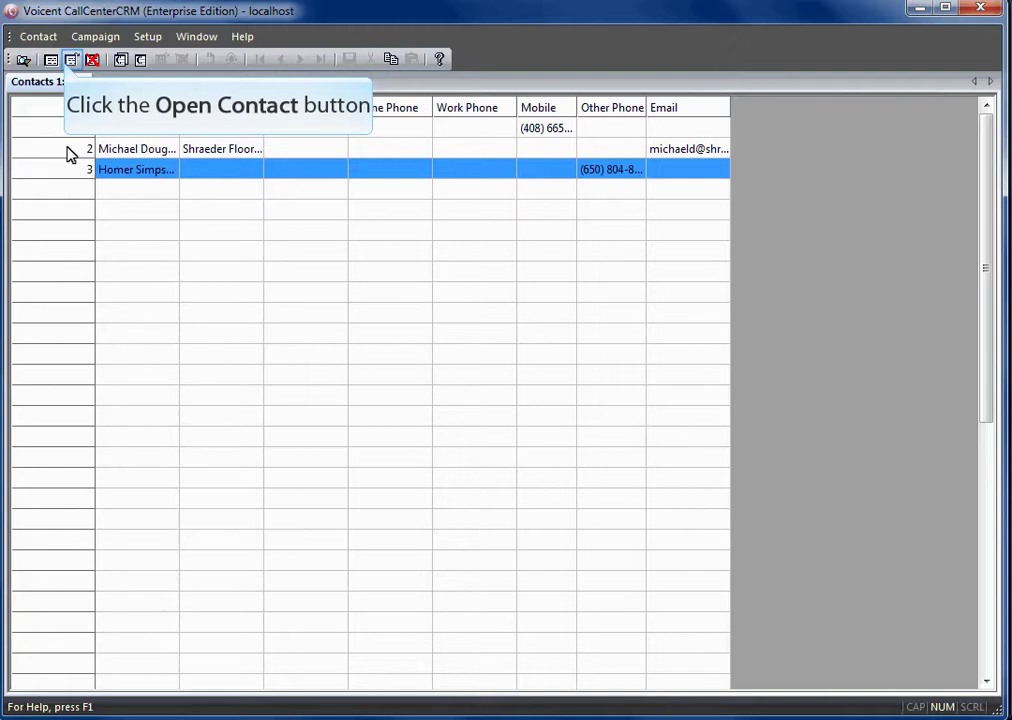
click(71, 59)
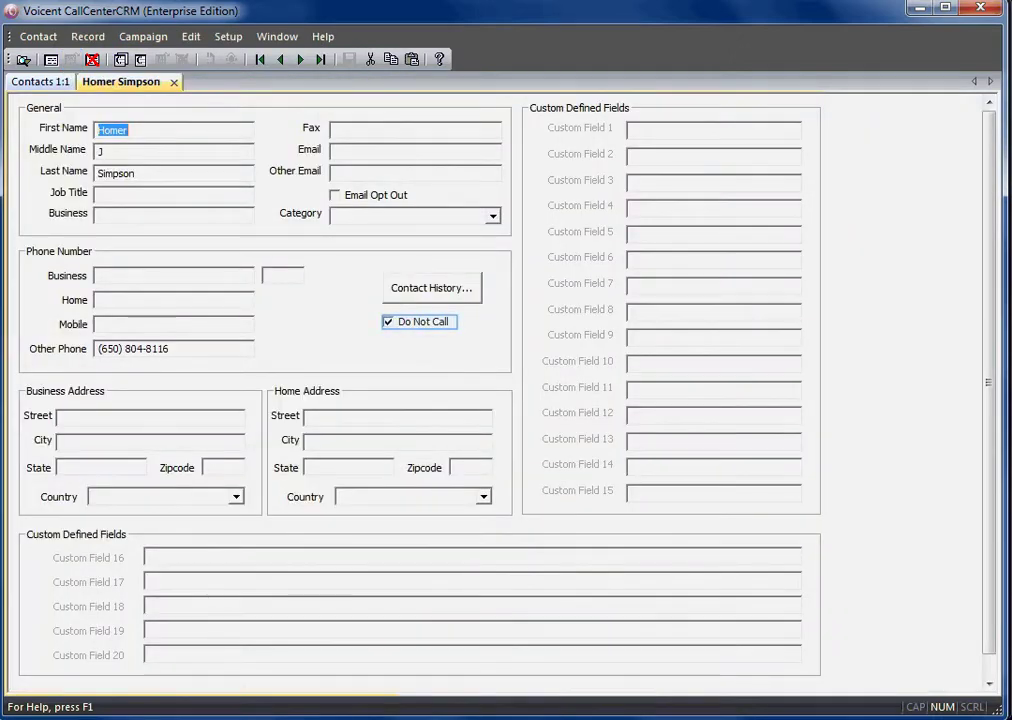